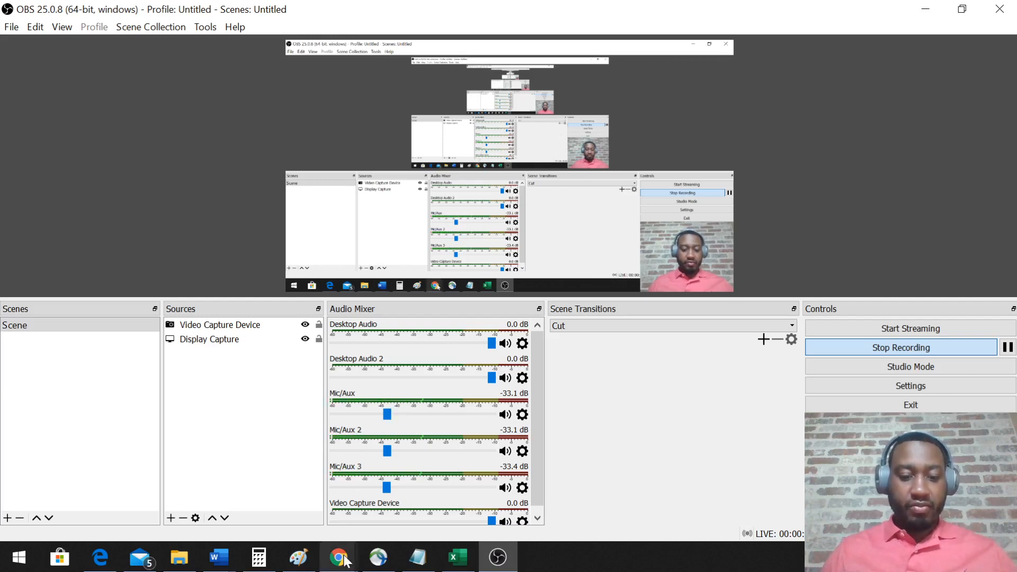
Step: Switch to Chrome, search Google for "oc blackboard generator" and open the Blackboard Test Question Generator result from ed.oc.edu
{"action": "mouse_move", "coordinate": [338, 557]}
{"action": "left_click", "coordinate": [420, 485]}
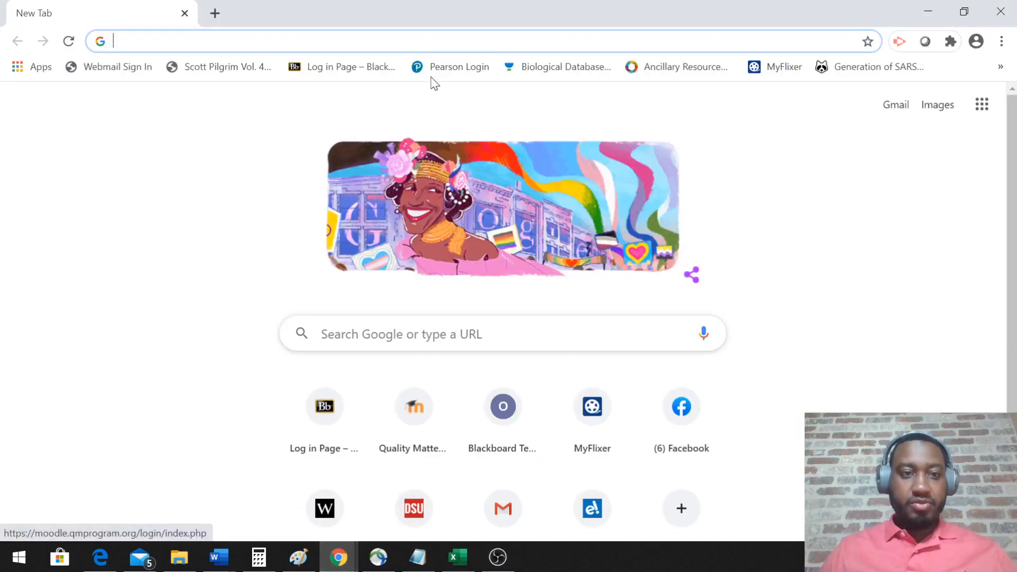
{"action": "left_click", "coordinate": [431, 43]}
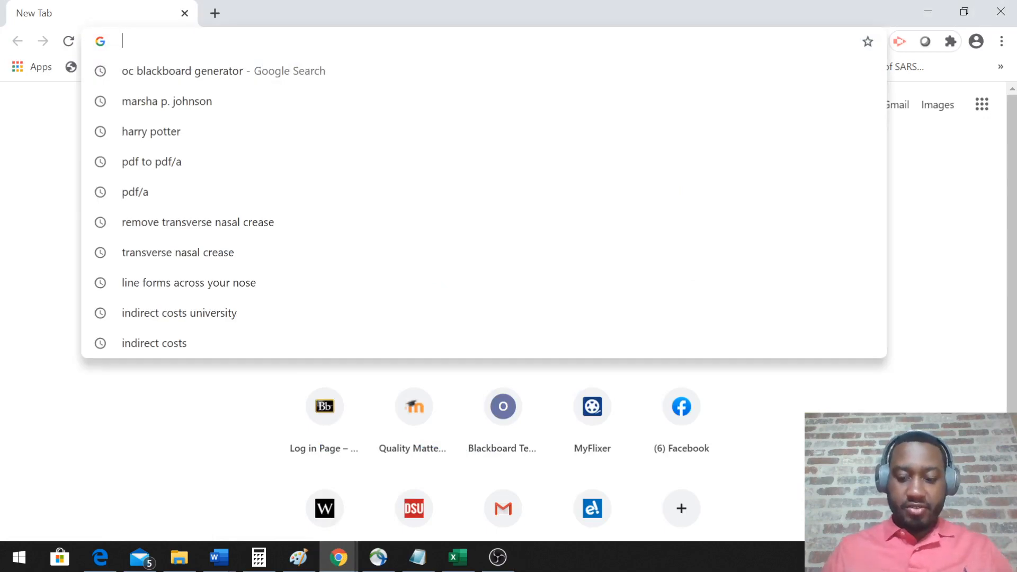
{"action": "type", "text": "oc blackboard generator"}
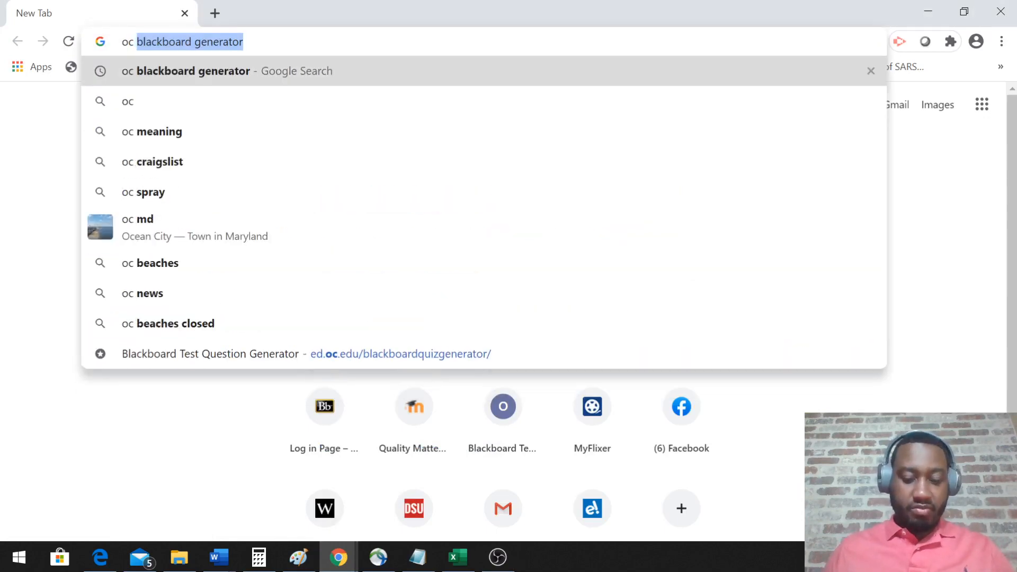
{"action": "key", "text": "Return"}
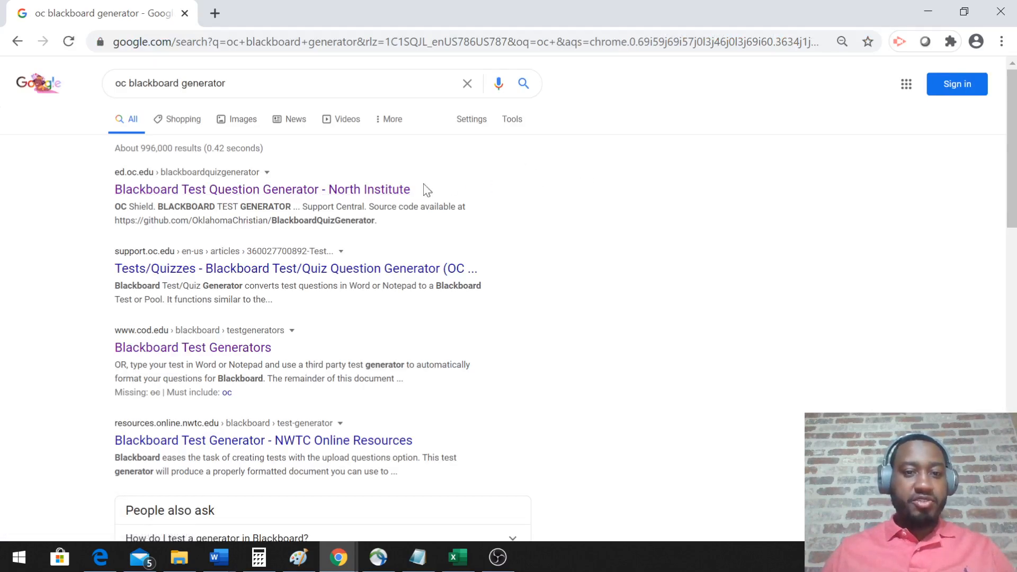
{"action": "left_click", "coordinate": [389, 190]}
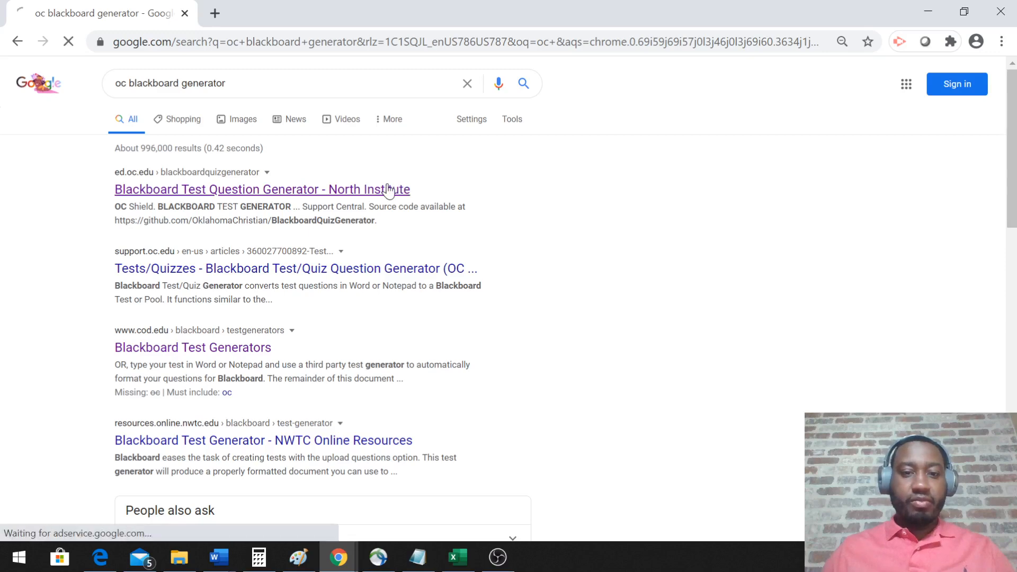
Step: Insert a sample Multiple Choice question into the generator's question area
{"action": "scroll", "coordinate": [695, 210], "scroll_direction": "down", "scroll_amount": 5}
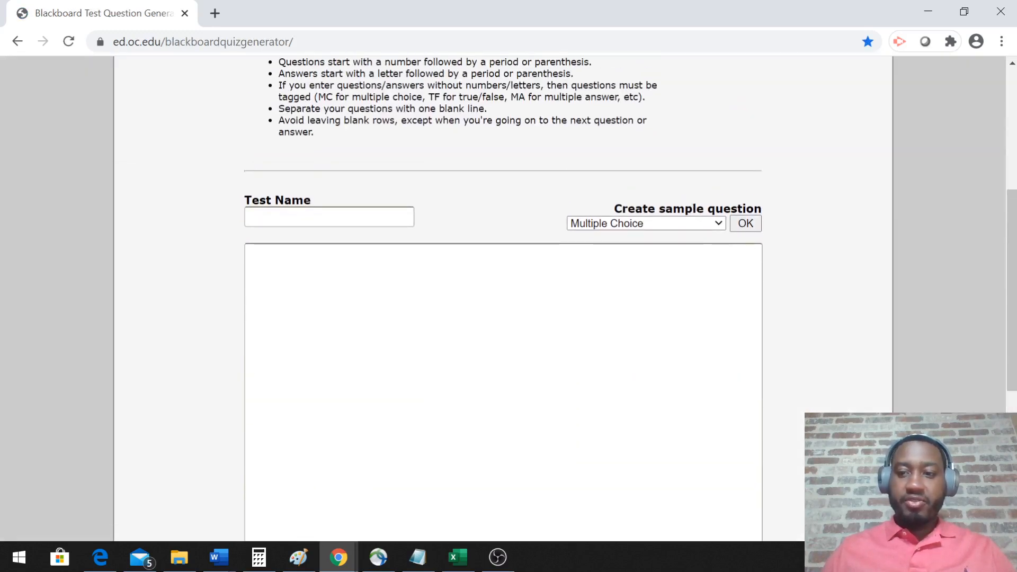
{"action": "scroll", "coordinate": [817, 190], "scroll_direction": "down", "scroll_amount": 1}
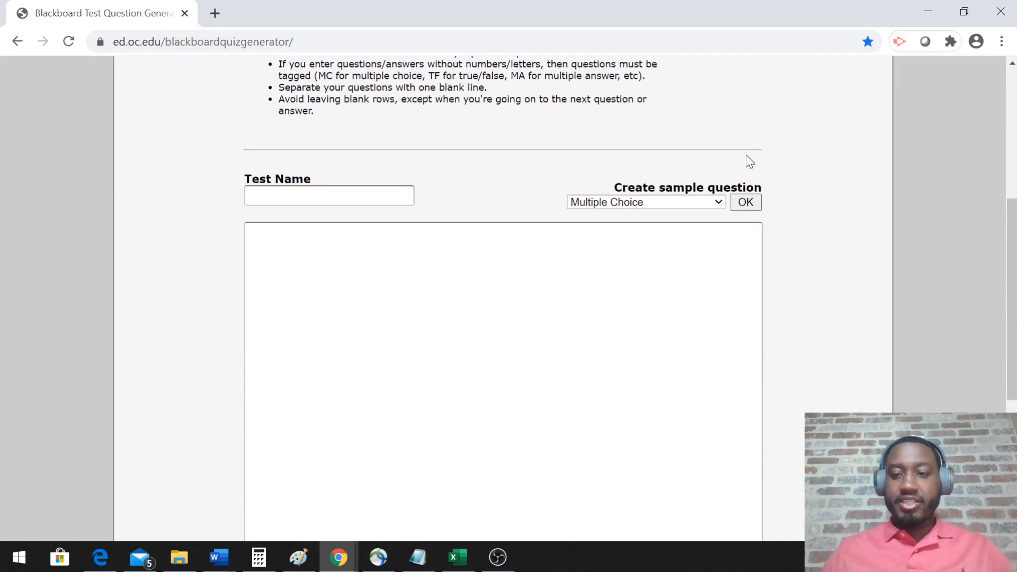
{"action": "left_click", "coordinate": [744, 203]}
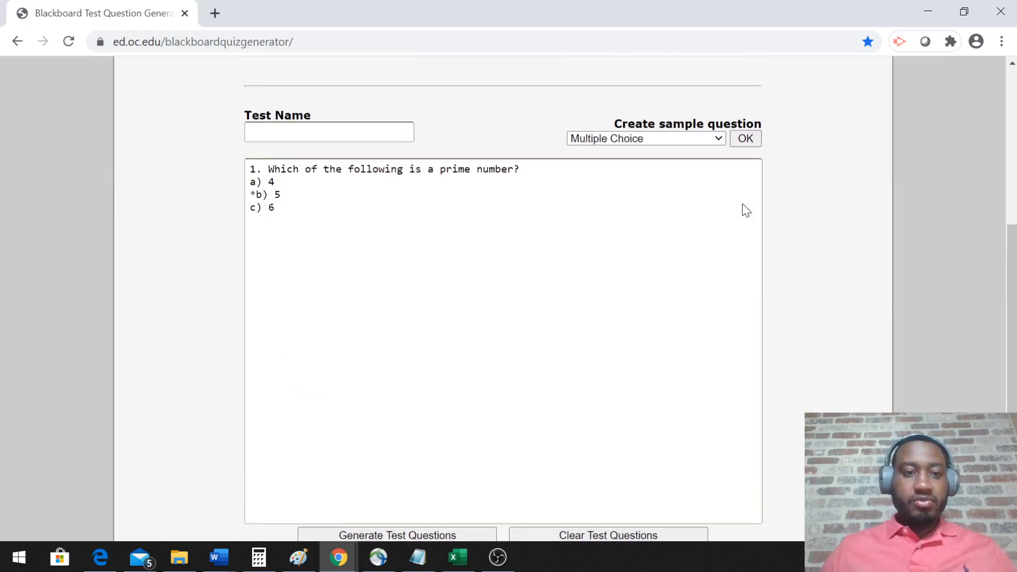
{"action": "left_click", "coordinate": [745, 210]}
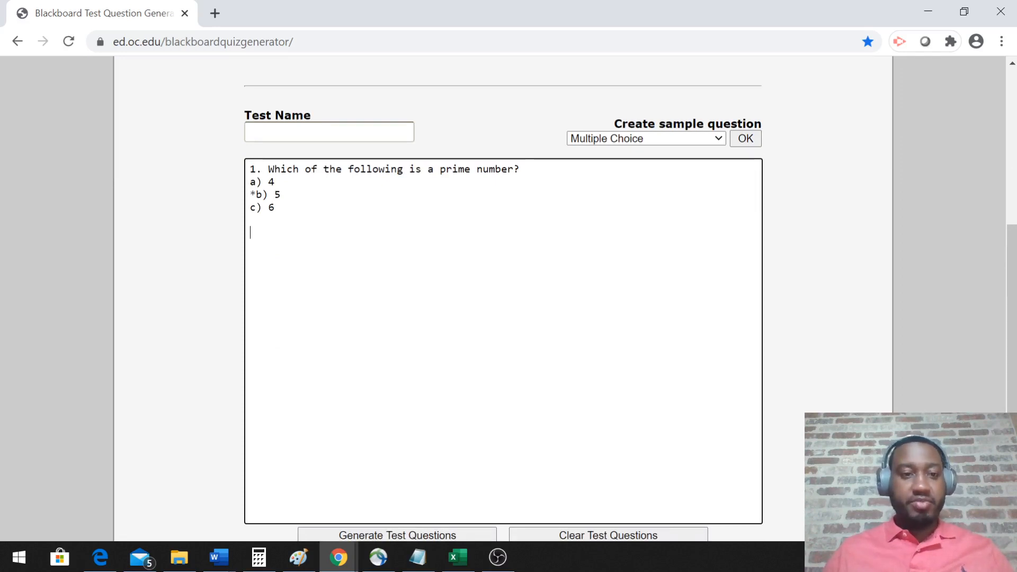
{"action": "left_click", "coordinate": [257, 194]}
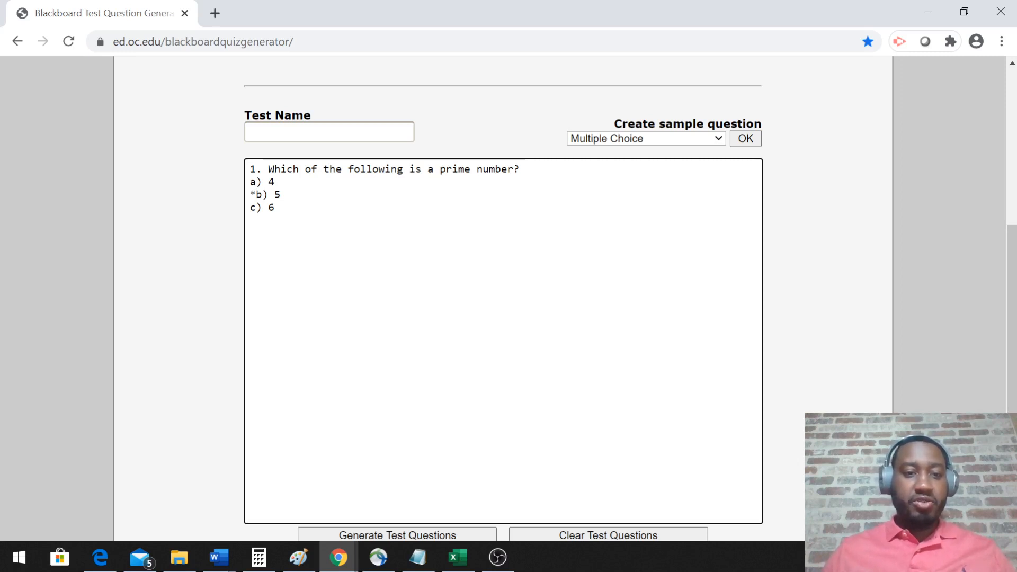
Step: Add a sample Fill in the Blank question below the multiple choice question
{"action": "left_click", "coordinate": [722, 137]}
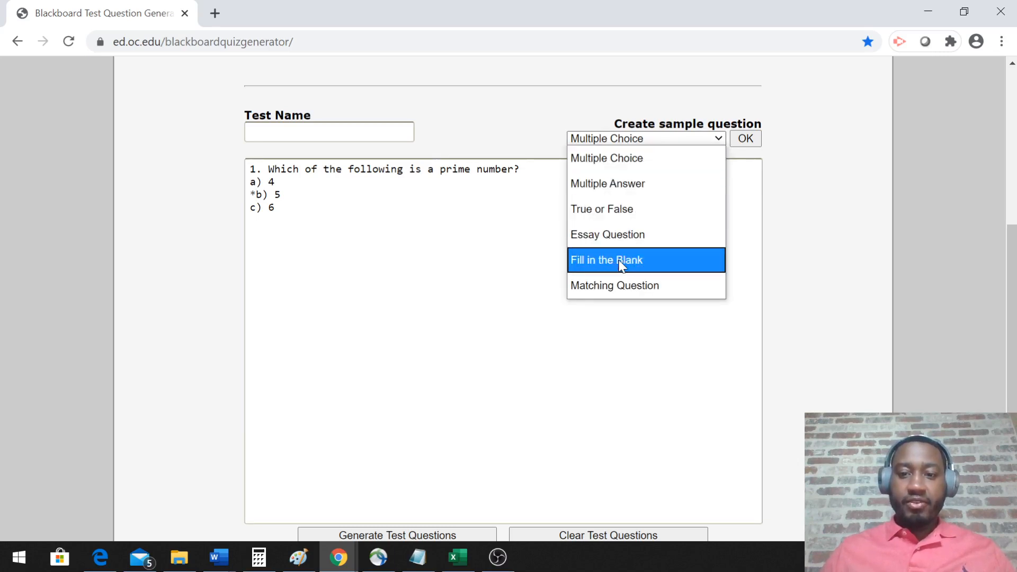
{"action": "left_click", "coordinate": [622, 264]}
{"action": "left_click", "coordinate": [739, 142]}
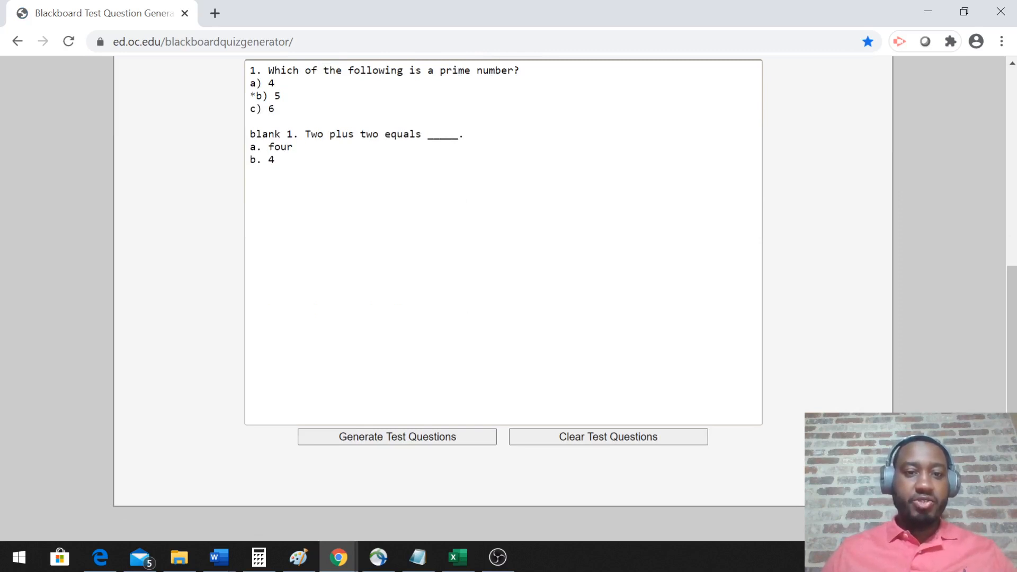
Step: Add "c. quatro" and "d. fout" as extra accepted answers under the fill-in-the-blank question
{"action": "left_click", "coordinate": [293, 148]}
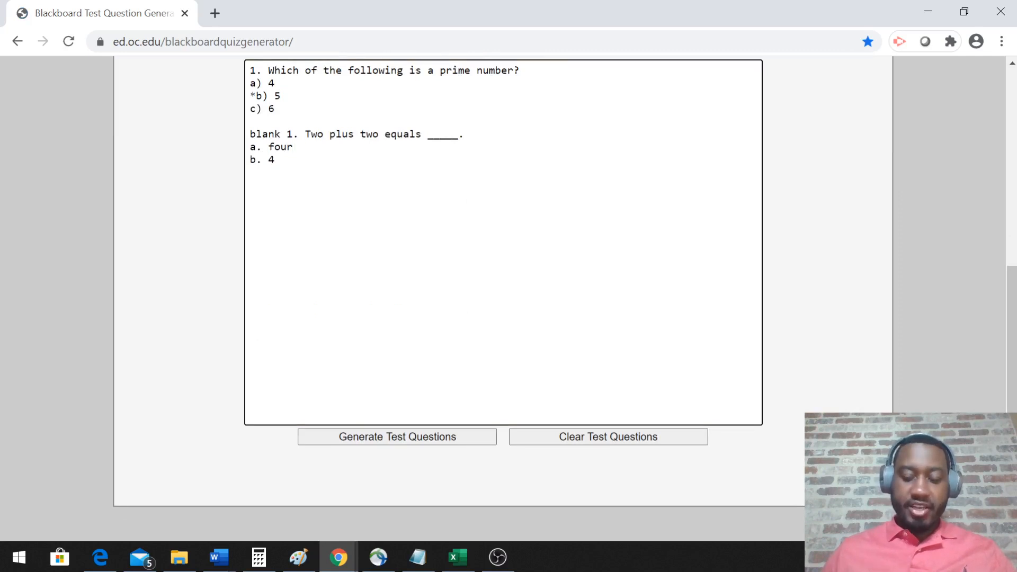
{"action": "left_click", "coordinate": [274, 160]}
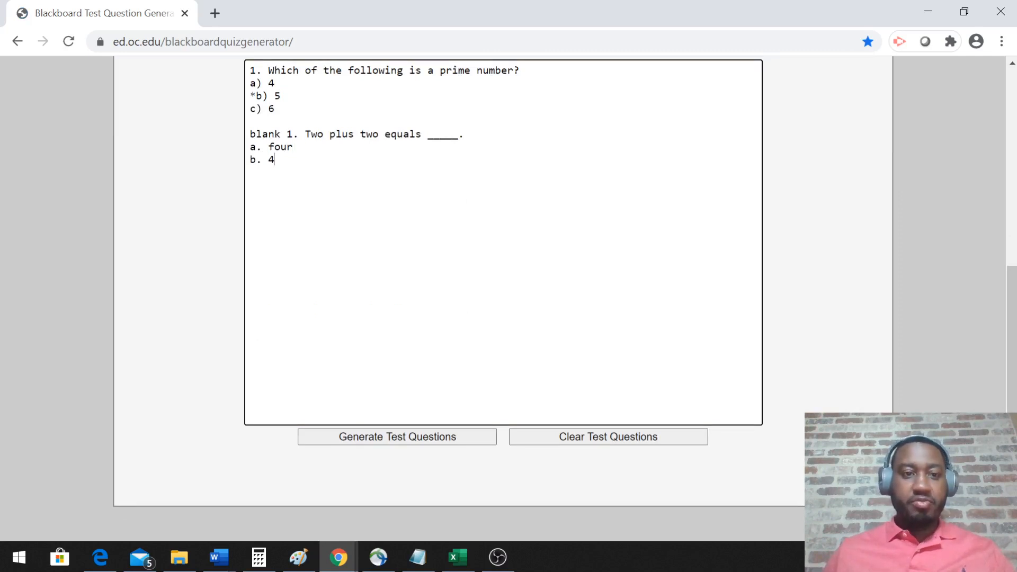
{"action": "key", "text": "Return"}
{"action": "type", "text": "c. "}
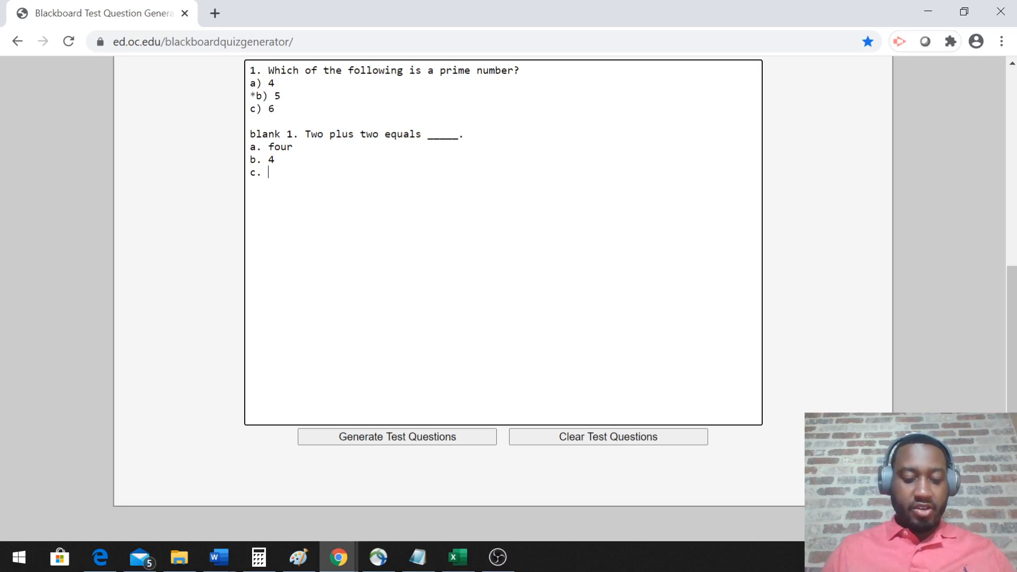
{"action": "type", "text": "quatro"}
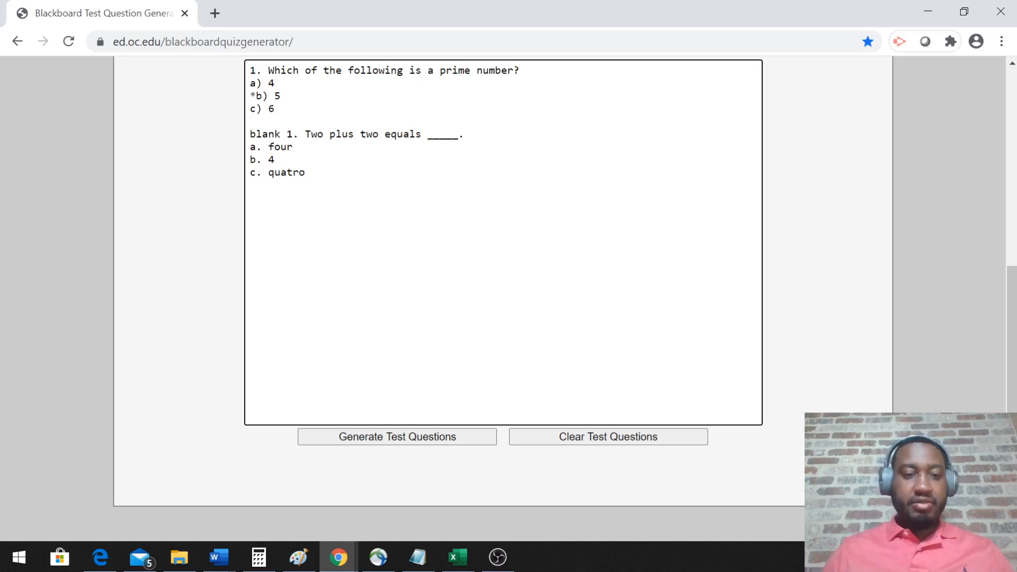
{"action": "key", "text": "Return"}
{"action": "type", "text": "d. "}
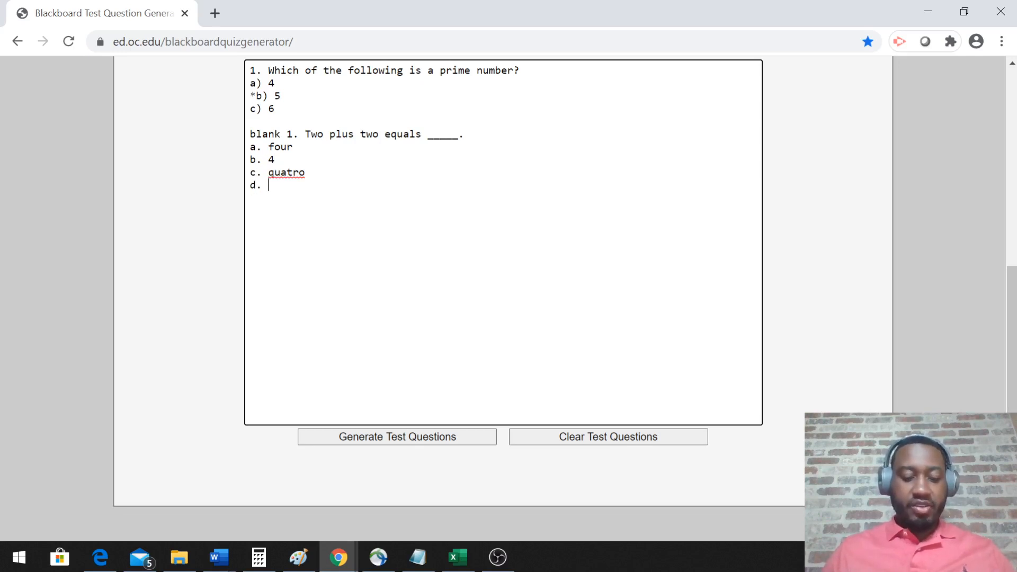
{"action": "type", "text": "foiut"}
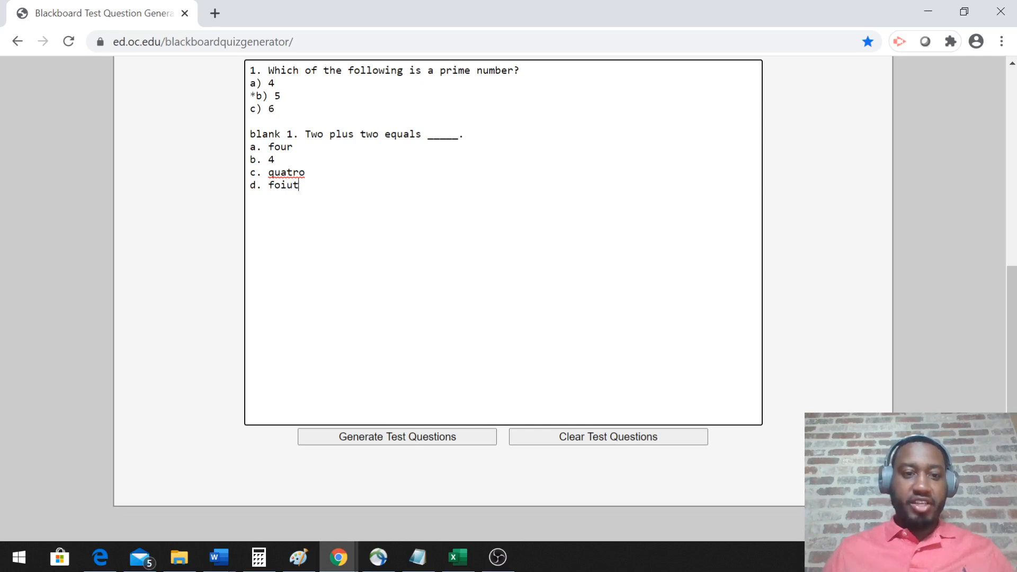
{"action": "key", "text": "BackSpace"}
{"action": "key", "text": "BackSpace"}
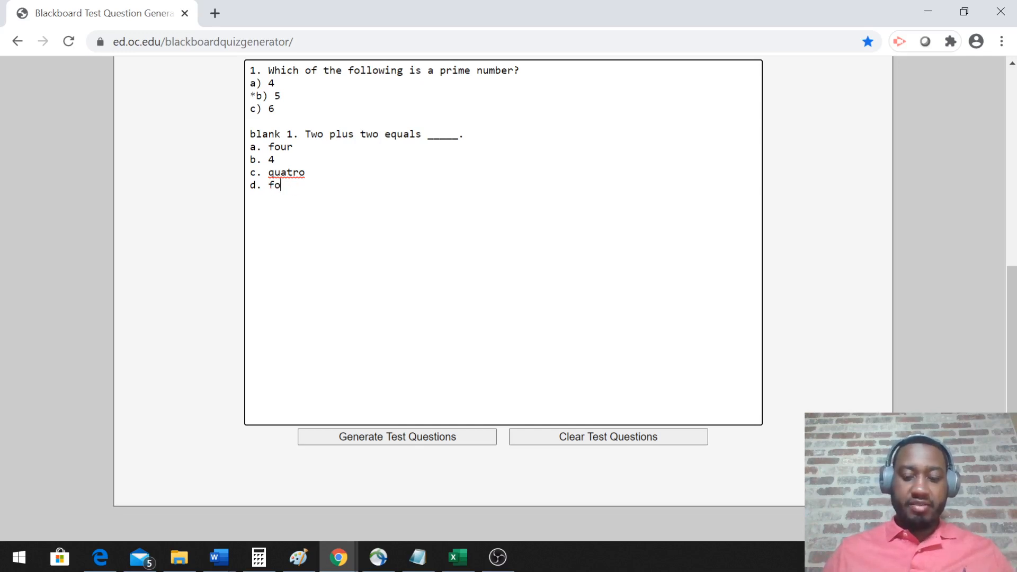
{"action": "type", "text": "ut"}
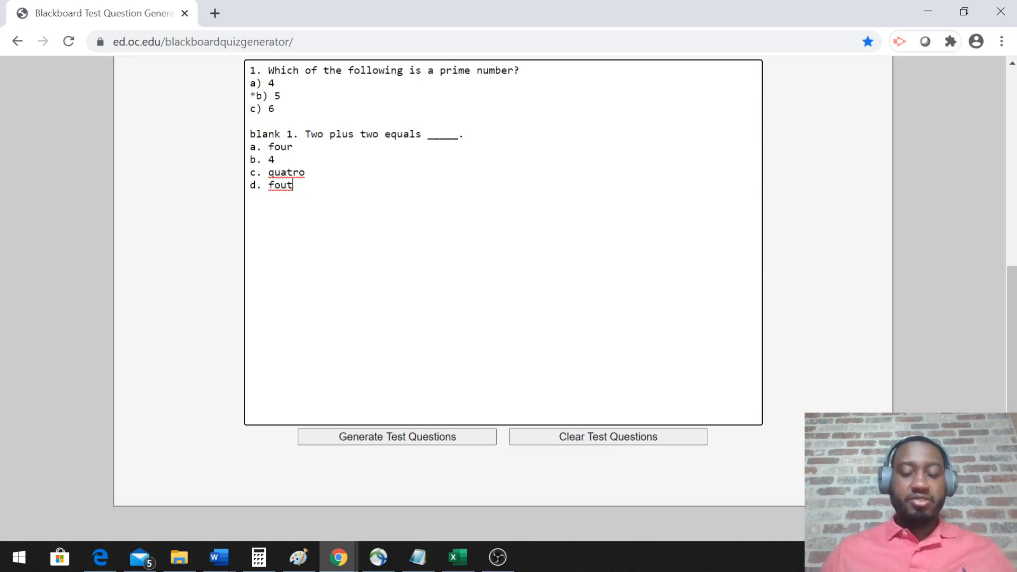
Step: Add a sample Matching Question below the fill-in-the-blank question
{"action": "scroll", "coordinate": [777, 155], "scroll_direction": "up", "scroll_amount": 4}
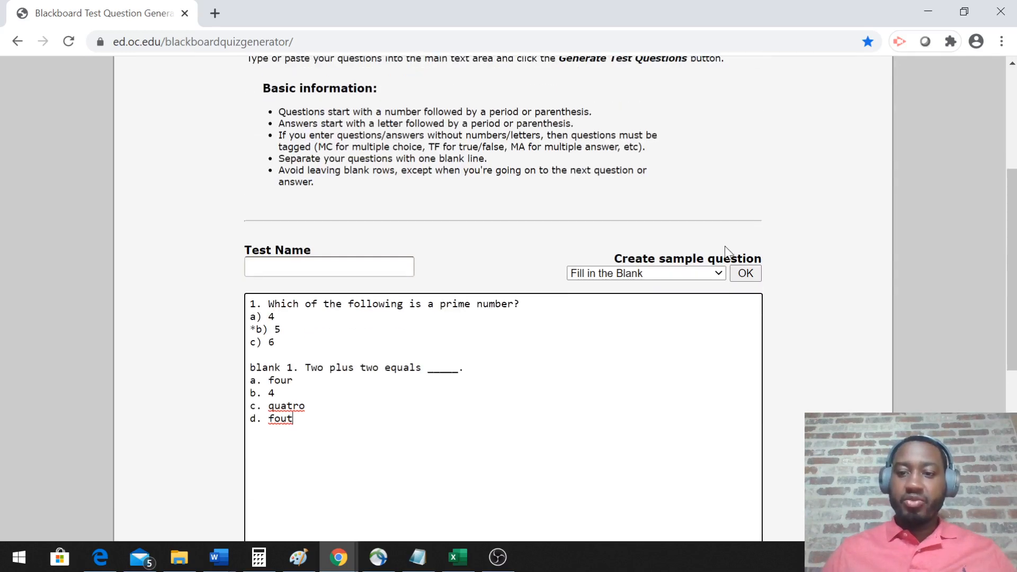
{"action": "left_click", "coordinate": [719, 277]}
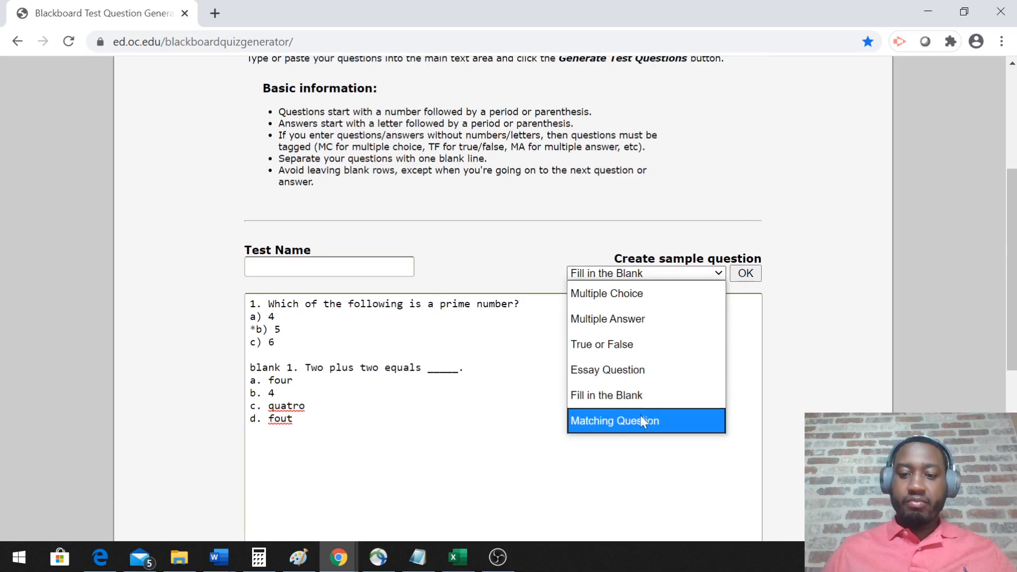
{"action": "left_click", "coordinate": [642, 416]}
{"action": "left_click", "coordinate": [735, 276]}
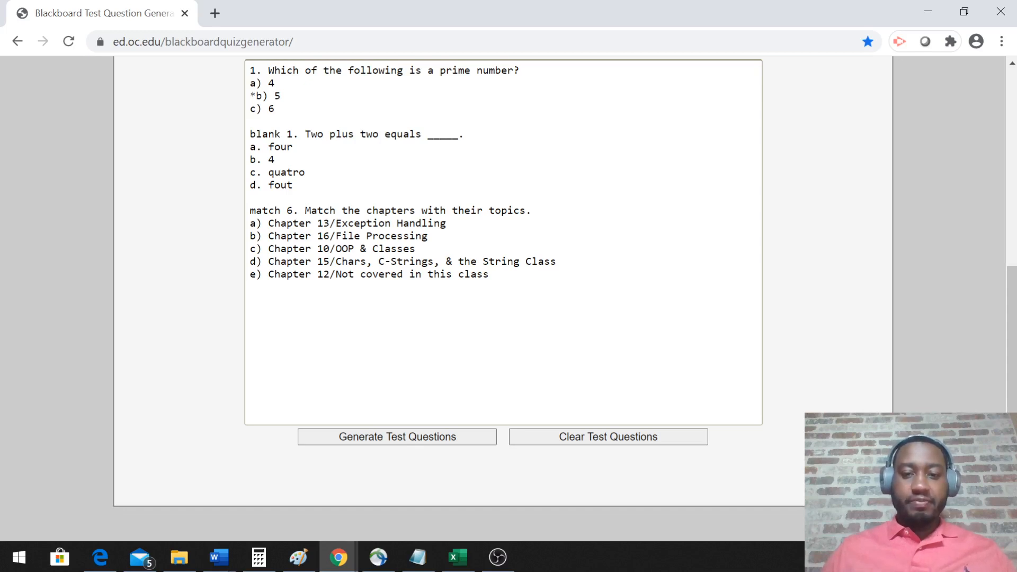
{"action": "scroll", "coordinate": [780, 223], "scroll_direction": "up", "scroll_amount": 1}
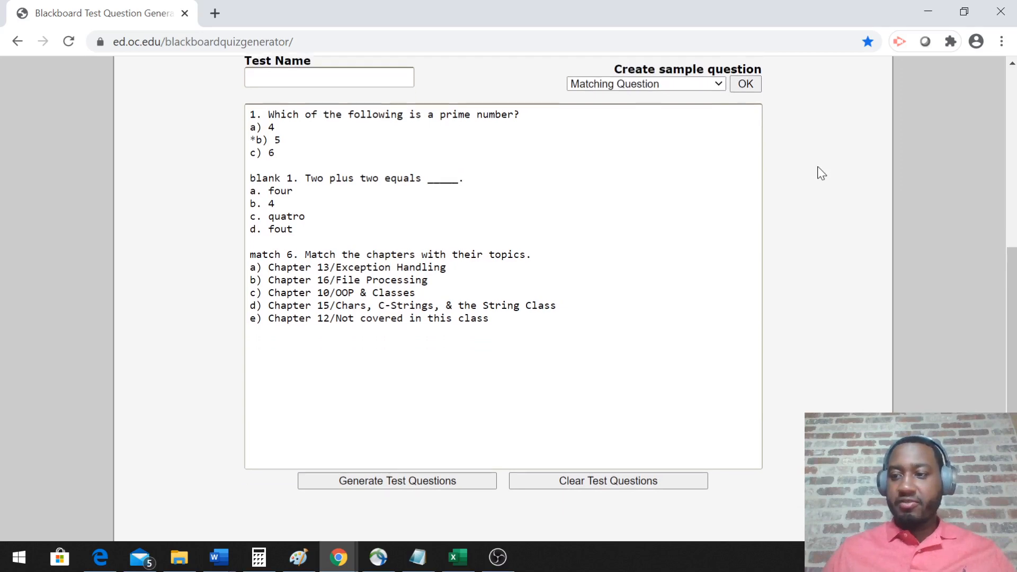
{"action": "scroll", "coordinate": [818, 166], "scroll_direction": "up", "scroll_amount": 2}
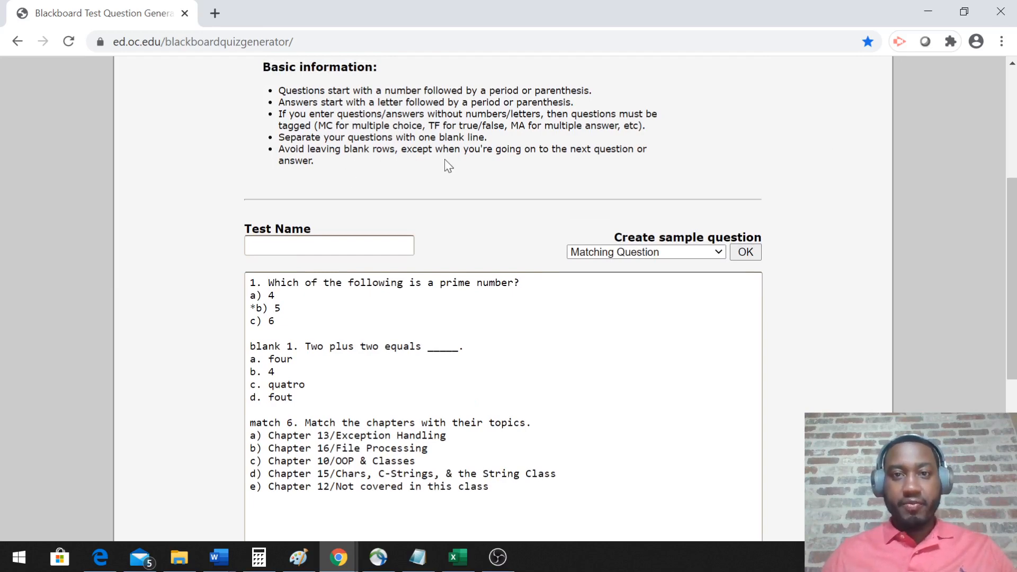
Step: Switch to the quiz4 file in Notepad, review how its questions are formatted, and copy all ten questions
{"action": "left_click", "coordinate": [423, 556]}
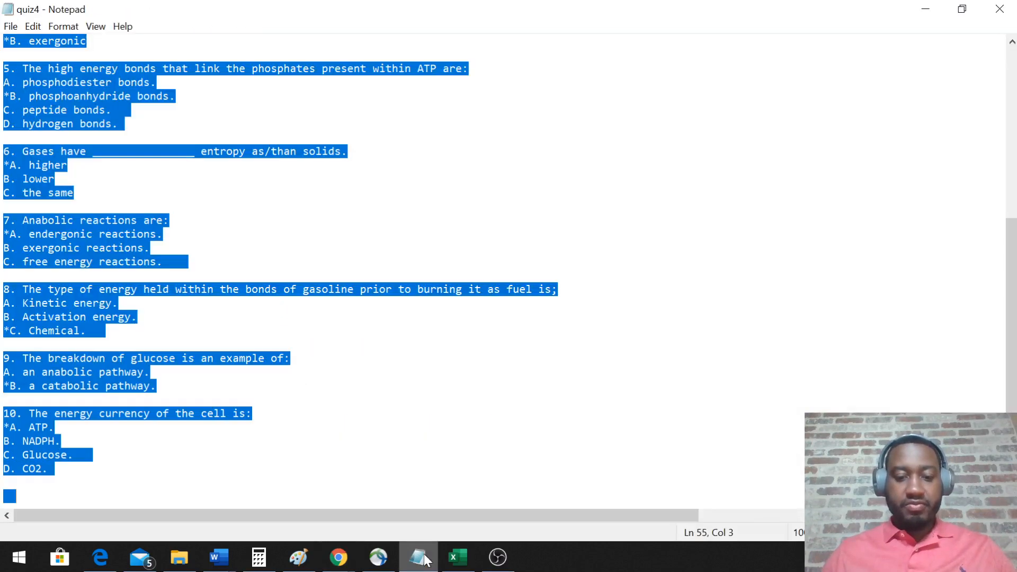
{"action": "left_click", "coordinate": [410, 370]}
{"action": "scroll", "coordinate": [410, 318], "scroll_direction": "up", "scroll_amount": 7}
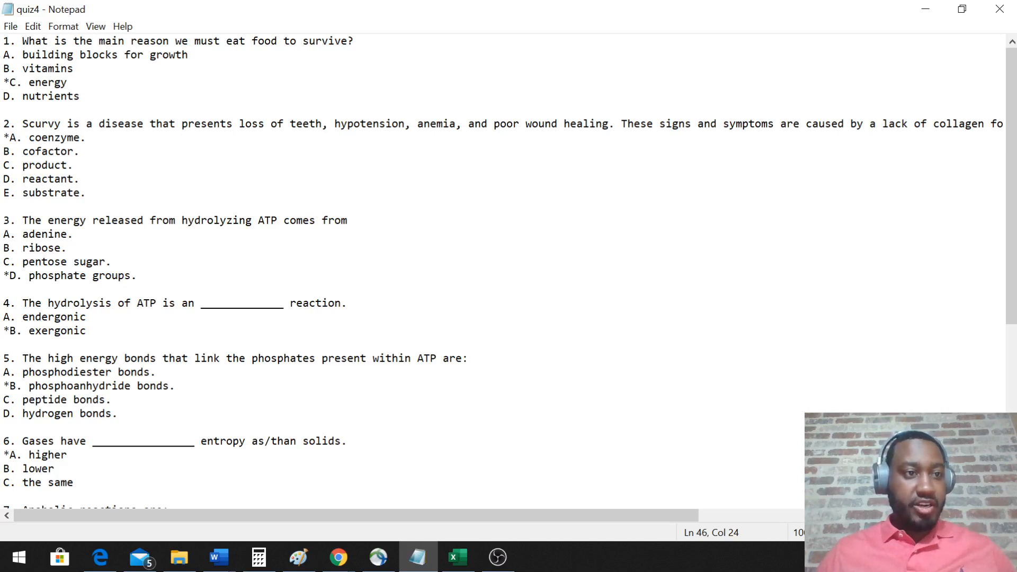
{"action": "left_click", "coordinate": [4, 82]}
{"action": "scroll", "coordinate": [503, 270], "scroll_direction": "down", "scroll_amount": 7}
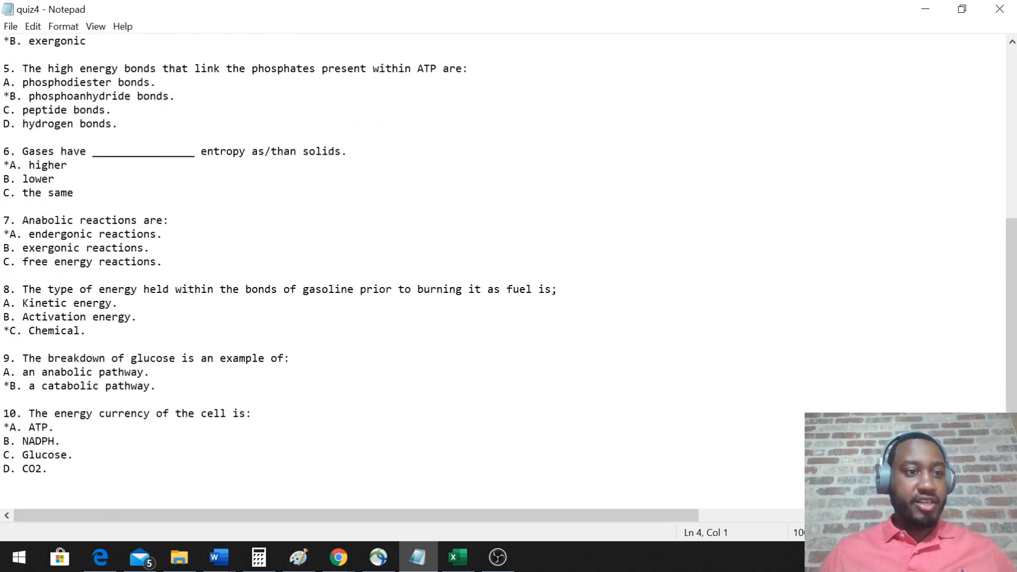
{"action": "scroll", "coordinate": [503, 270], "scroll_direction": "up", "scroll_amount": 7}
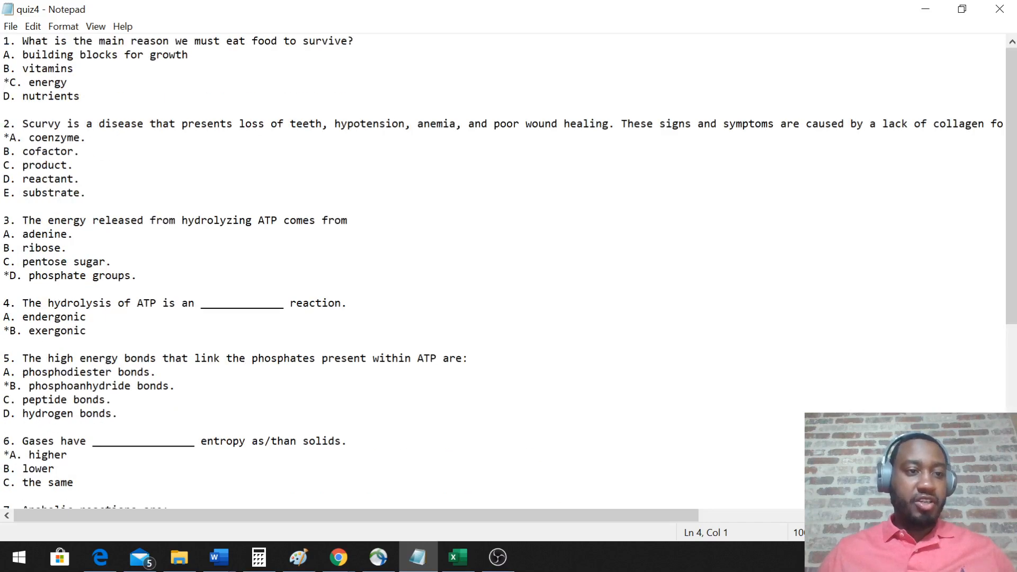
{"action": "key", "text": "ctrl+shift+End"}
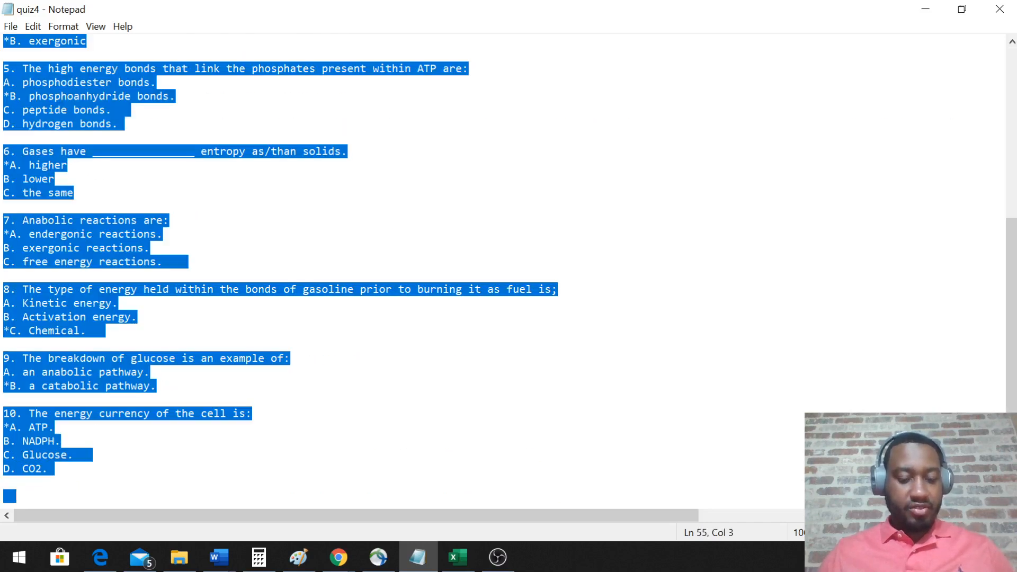
Step: Return to the generator in Chrome and replace all the sample questions with the copied quiz4 questions
{"action": "left_click", "coordinate": [343, 556]}
{"action": "left_click", "coordinate": [404, 480]}
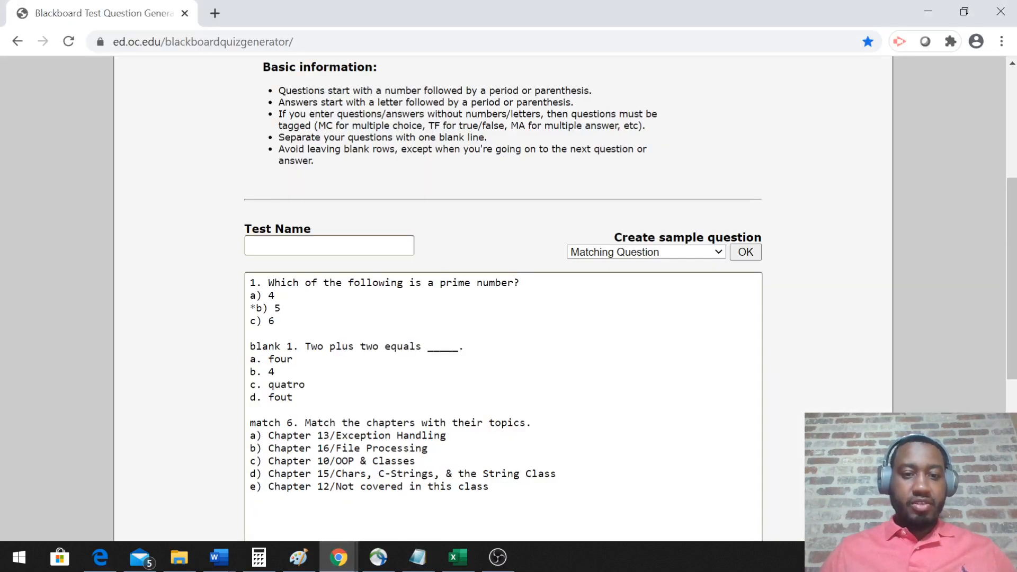
{"action": "key", "text": "ctrl+a"}
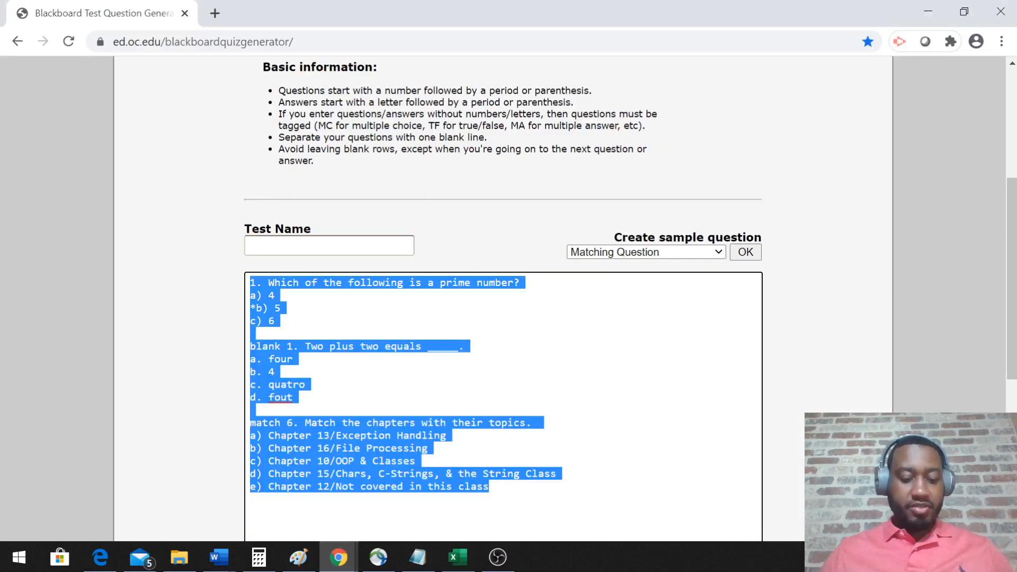
{"action": "key", "text": "ctrl+v"}
{"action": "scroll", "coordinate": [782, 235], "scroll_direction": "down", "scroll_amount": 2}
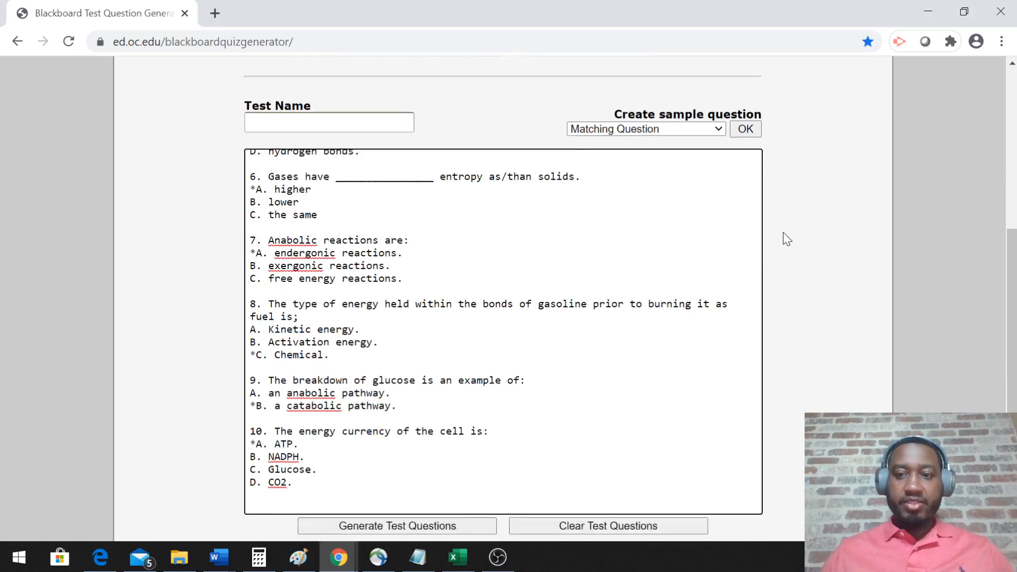
Step: Set the sample question type to Multiple Choice
{"action": "left_click", "coordinate": [717, 74]}
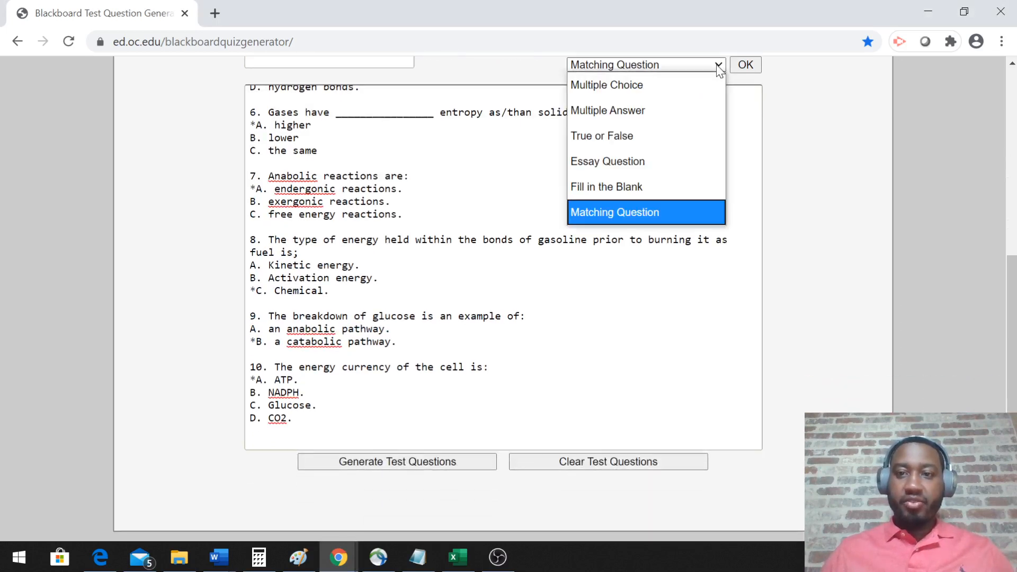
{"action": "left_click", "coordinate": [673, 89]}
{"action": "scroll", "coordinate": [842, 165], "scroll_direction": "up", "scroll_amount": 8}
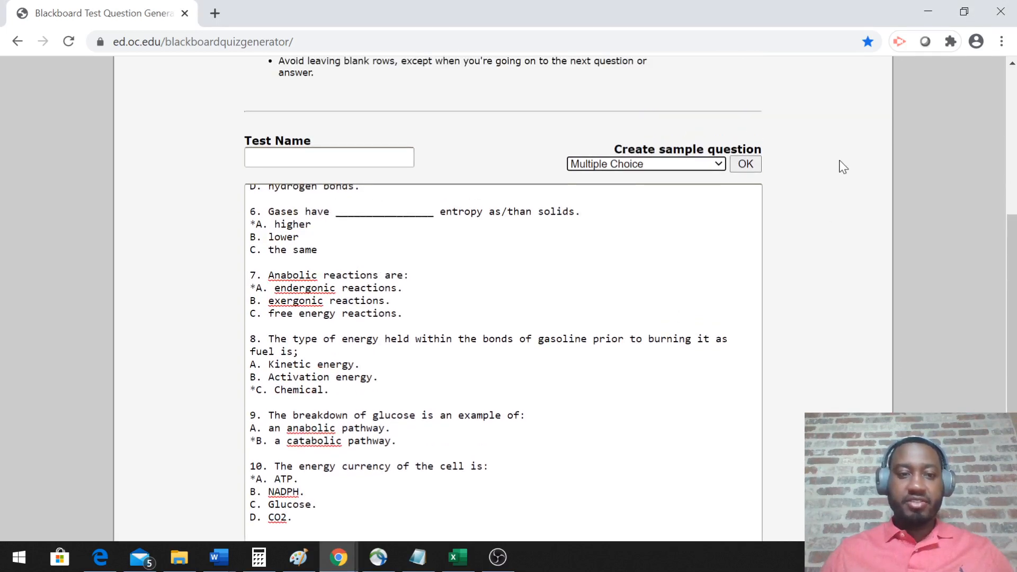
Step: Generate the test questions from the pasted quiz4 questions and review the resulting question blocks
{"action": "scroll", "coordinate": [503, 296], "scroll_direction": "down", "scroll_amount": 8}
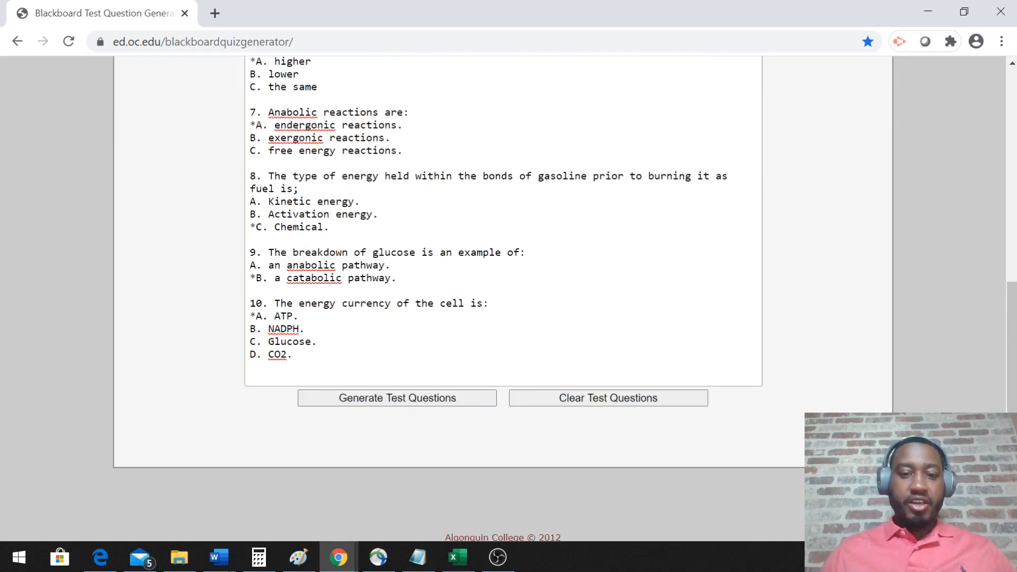
{"action": "scroll", "coordinate": [456, 377], "scroll_direction": "up", "scroll_amount": 4}
{"action": "scroll", "coordinate": [456, 377], "scroll_direction": "down", "scroll_amount": 5}
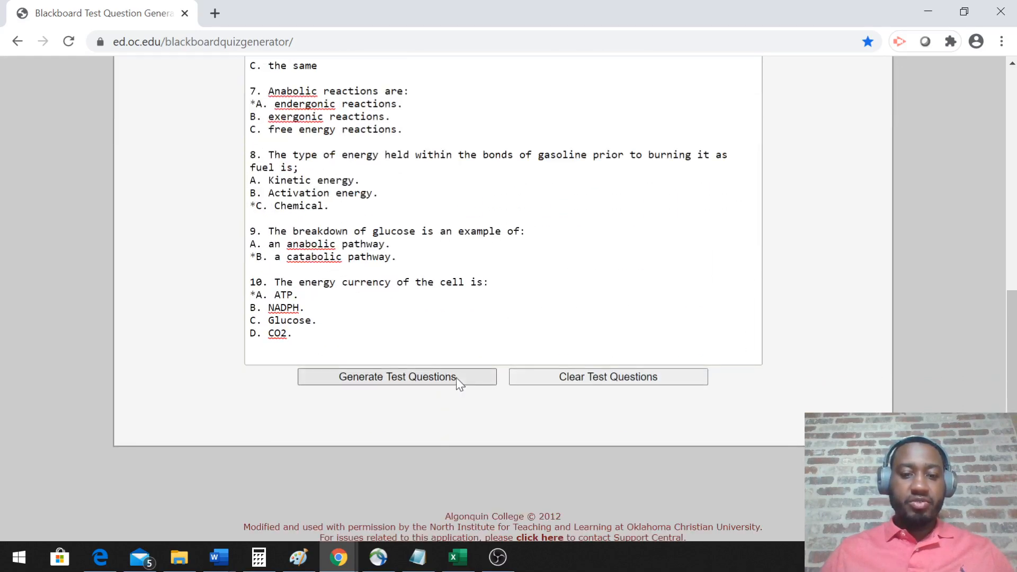
{"action": "left_click", "coordinate": [456, 377]}
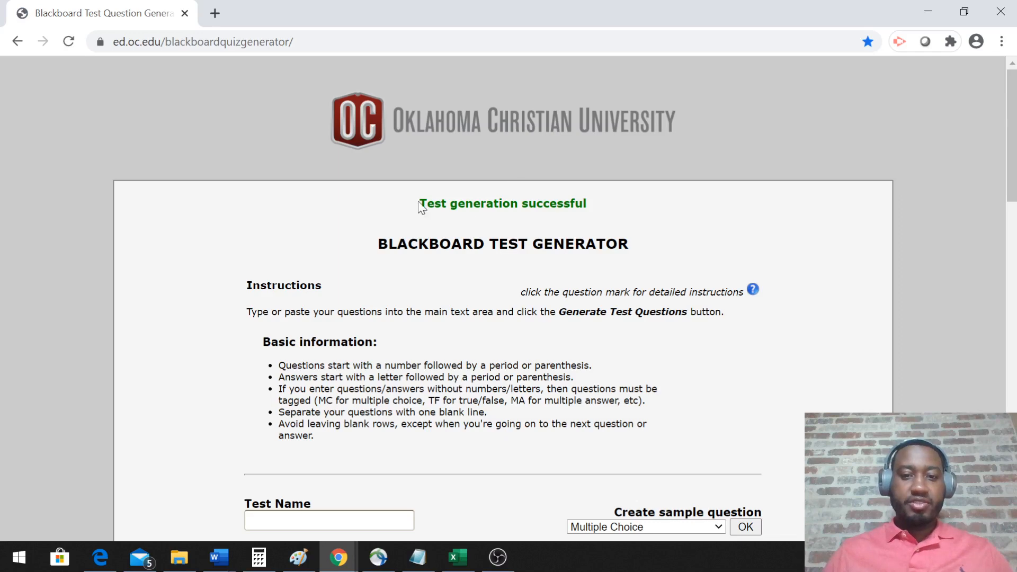
{"action": "scroll", "coordinate": [503, 296], "scroll_direction": "down", "scroll_amount": 15}
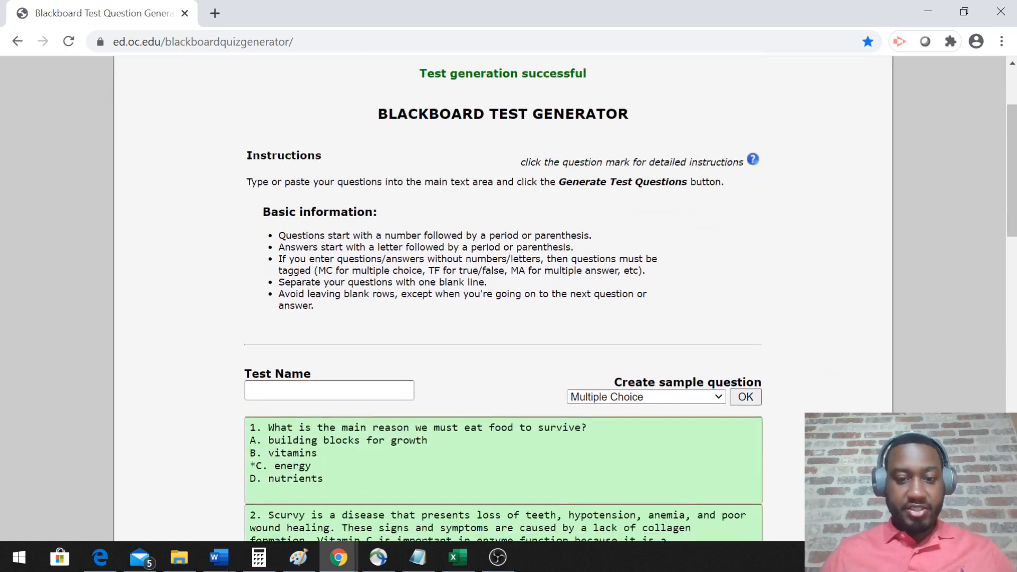
{"action": "scroll", "coordinate": [503, 296], "scroll_direction": "down", "scroll_amount": 7}
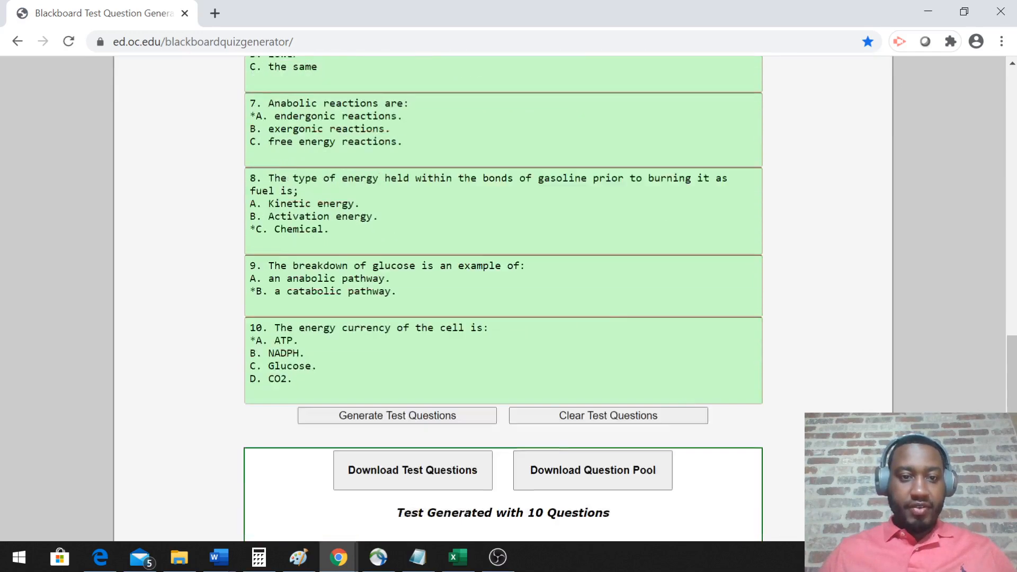
{"action": "scroll", "coordinate": [237, 67], "scroll_direction": "up", "scroll_amount": 12}
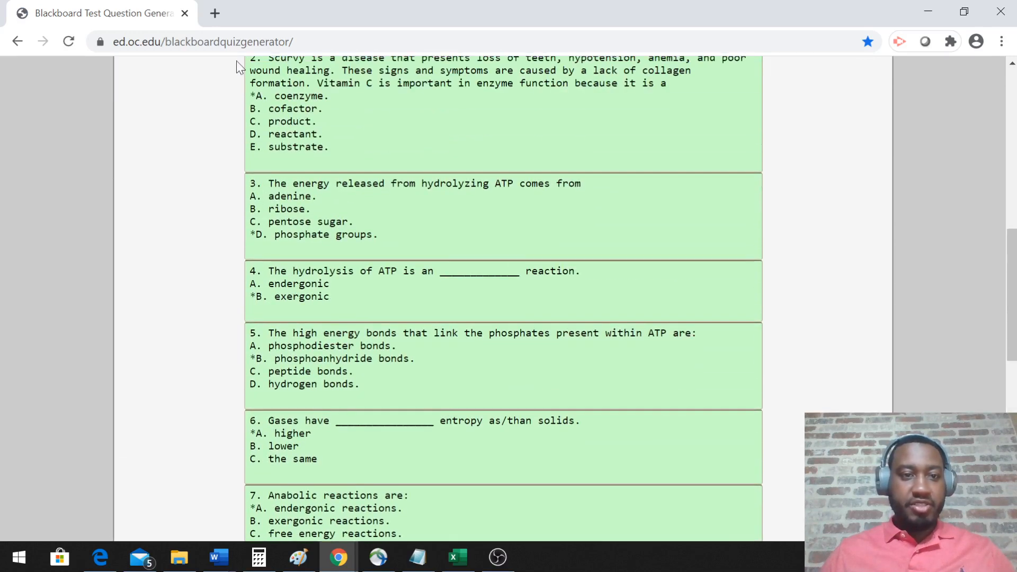
Step: Go back to the editable questions, remove the asterisk before answer A of question 2, regenerate the test, and inspect question 2's feedback
{"action": "left_click", "coordinate": [22, 40]}
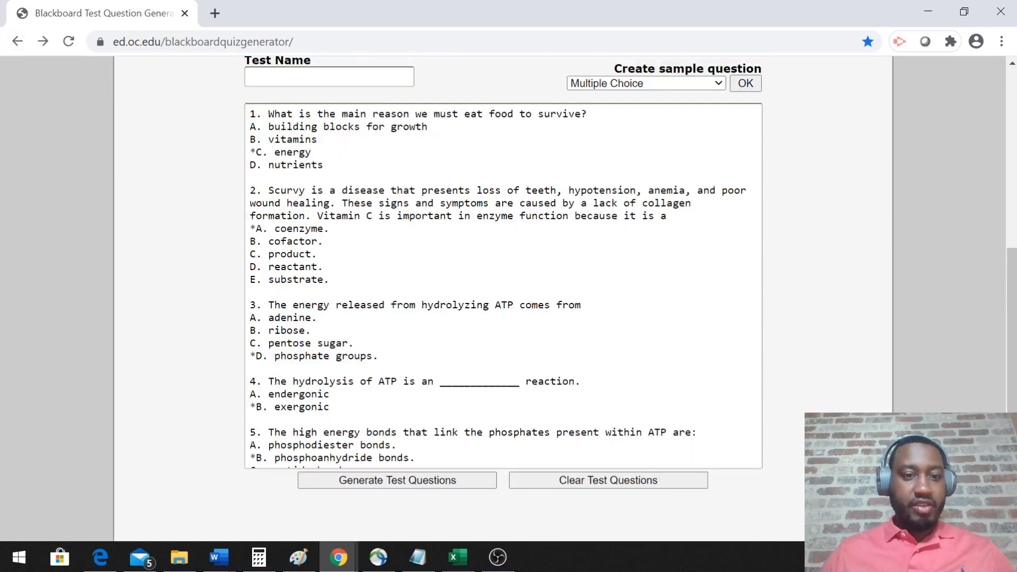
{"action": "left_click", "coordinate": [256, 229]}
{"action": "key", "text": "BackSpace"}
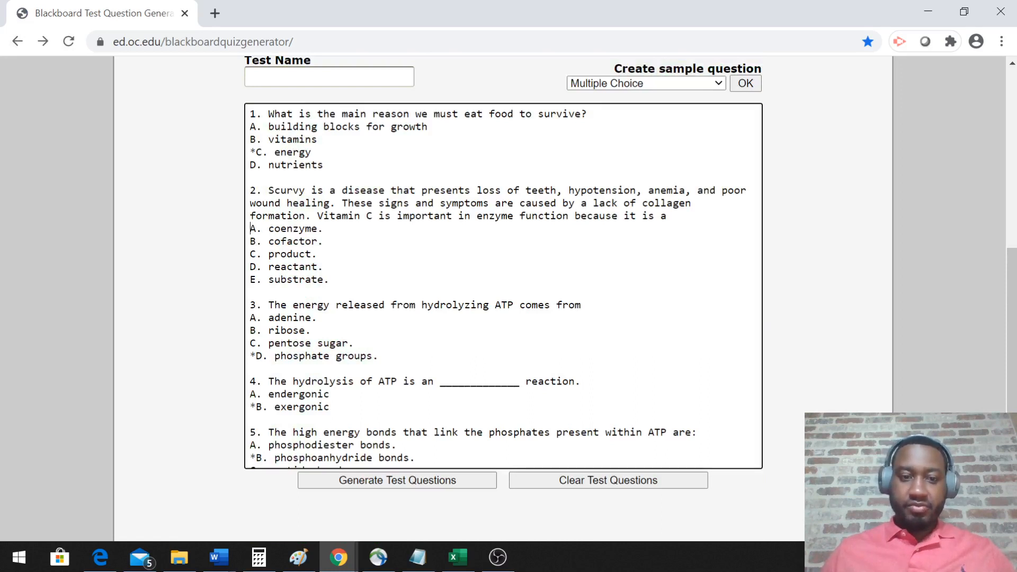
{"action": "left_click", "coordinate": [418, 483]}
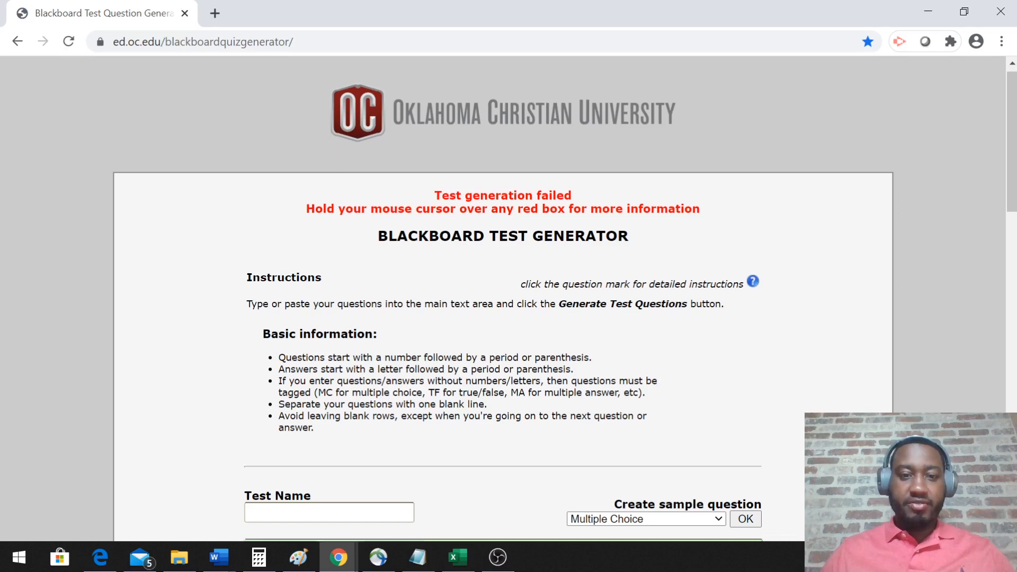
{"action": "scroll", "coordinate": [436, 197], "scroll_direction": "down", "scroll_amount": 4}
{"action": "scroll", "coordinate": [482, 212], "scroll_direction": "down", "scroll_amount": 3}
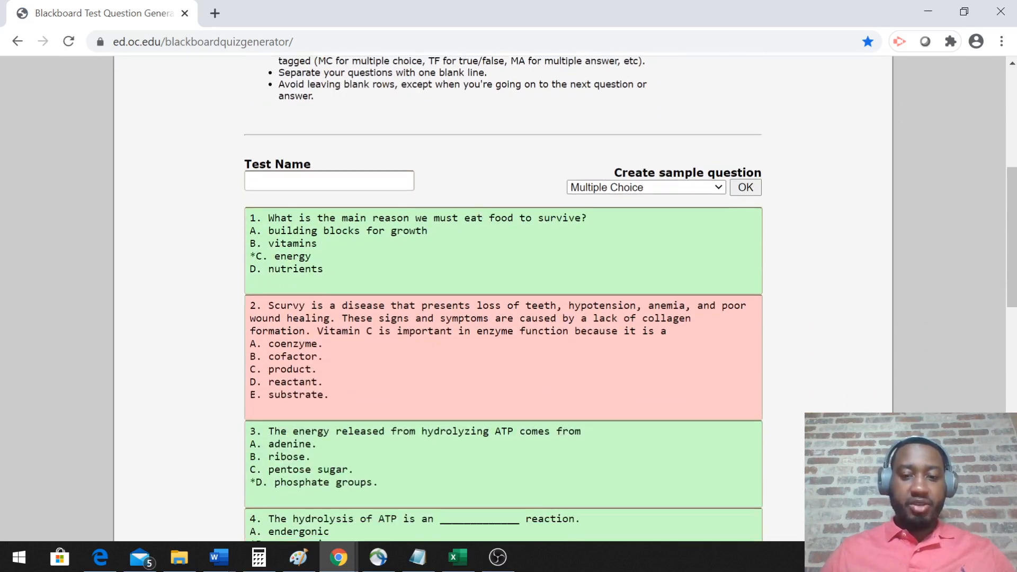
{"action": "mouse_move", "coordinate": [370, 322]}
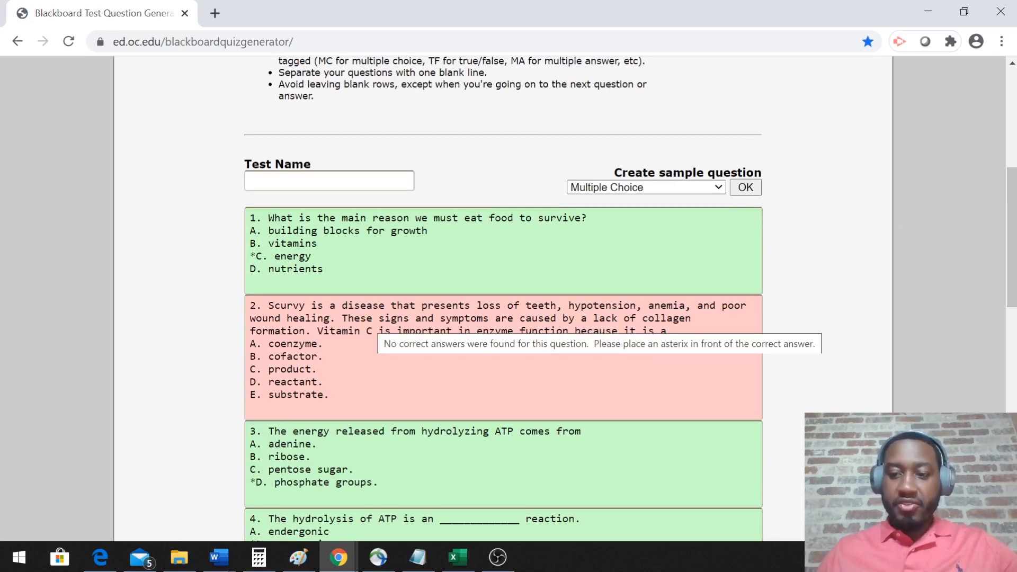
Step: Return to the editable questions, restore the asterisk before "A. coenzyme." in question 2, and generate the test questions again
{"action": "left_click", "coordinate": [21, 42]}
{"action": "scroll", "coordinate": [235, 381], "scroll_direction": "down", "scroll_amount": 3}
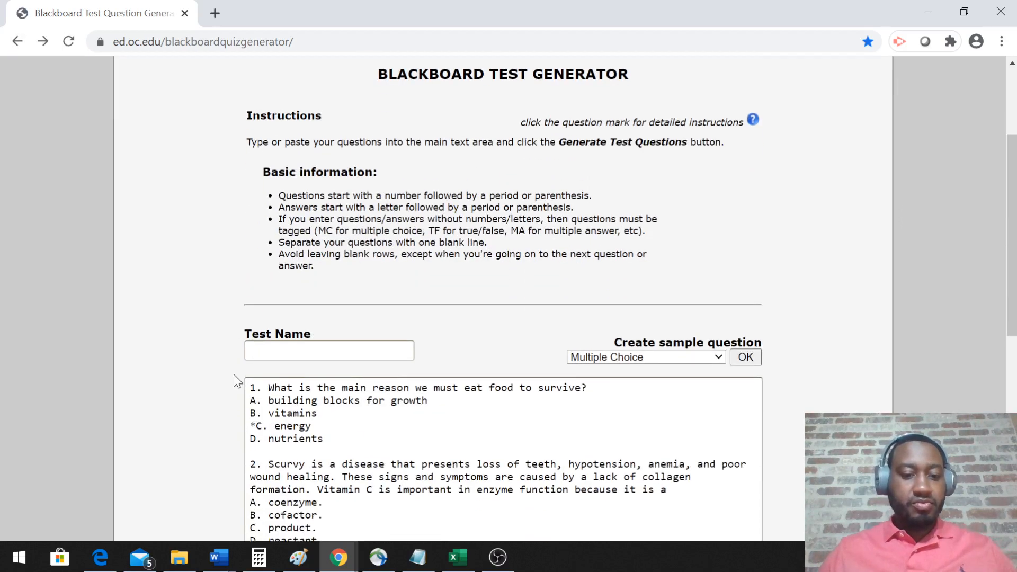
{"action": "scroll", "coordinate": [236, 381], "scroll_direction": "down", "scroll_amount": 1}
{"action": "left_click", "coordinate": [251, 429]}
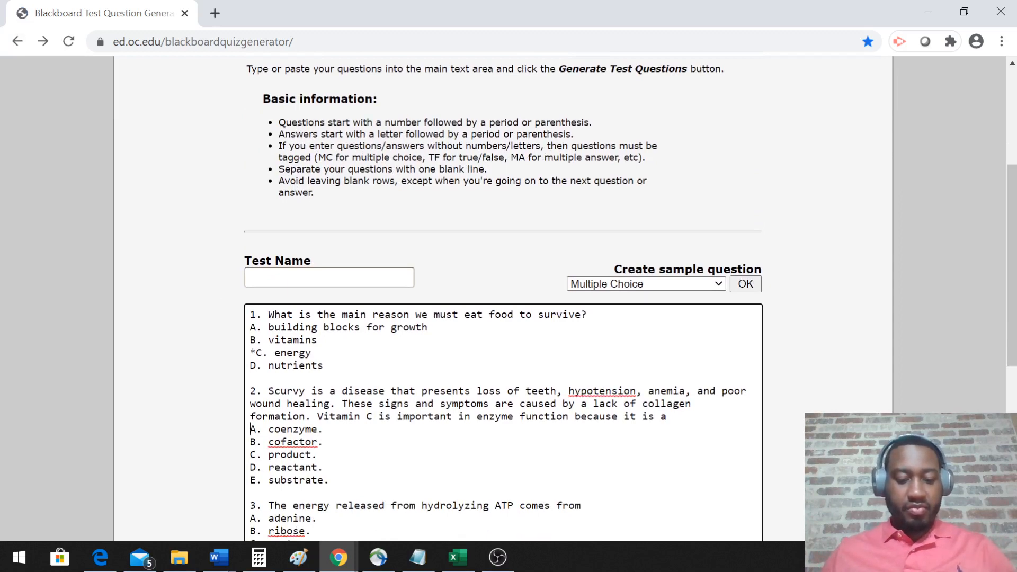
{"action": "type", "text": "*"}
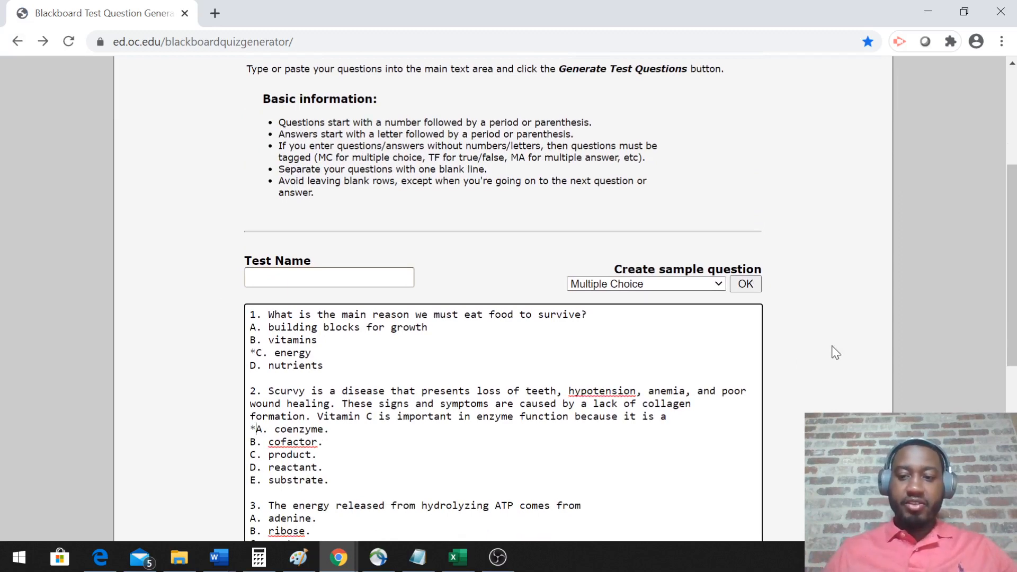
{"action": "scroll", "coordinate": [835, 352], "scroll_direction": "down", "scroll_amount": 4}
{"action": "left_click", "coordinate": [433, 469]}
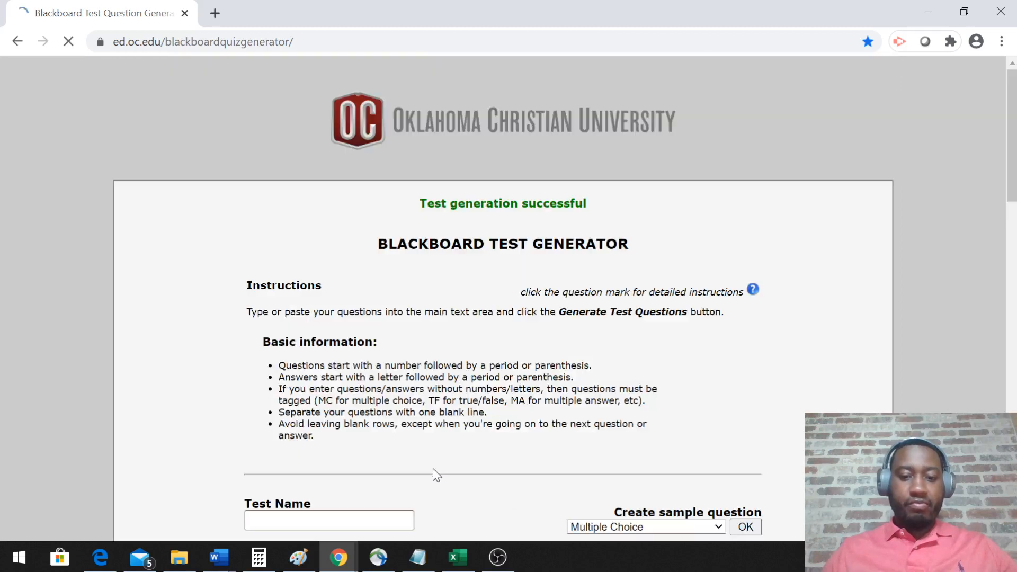
Step: Name the test "Tutorial" and download the generated test questions
{"action": "scroll", "coordinate": [856, 234], "scroll_direction": "down", "scroll_amount": 6}
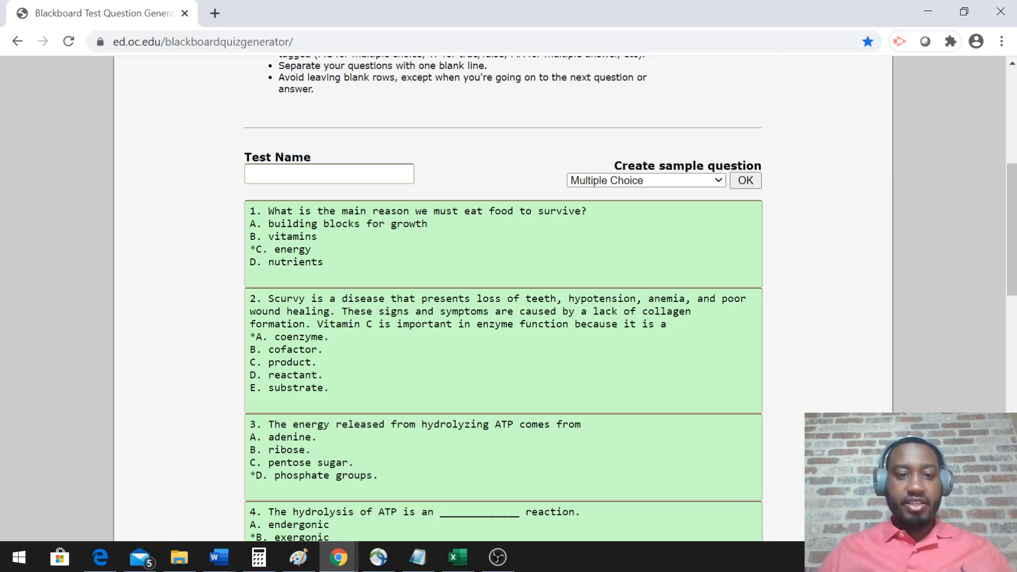
{"action": "left_click", "coordinate": [328, 174]}
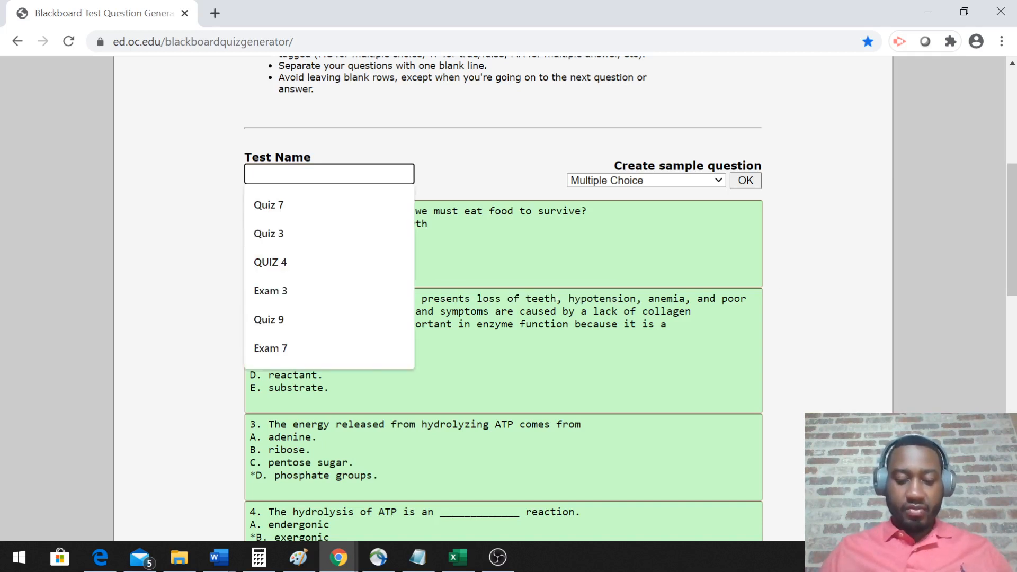
{"action": "type", "text": "Tutorial"}
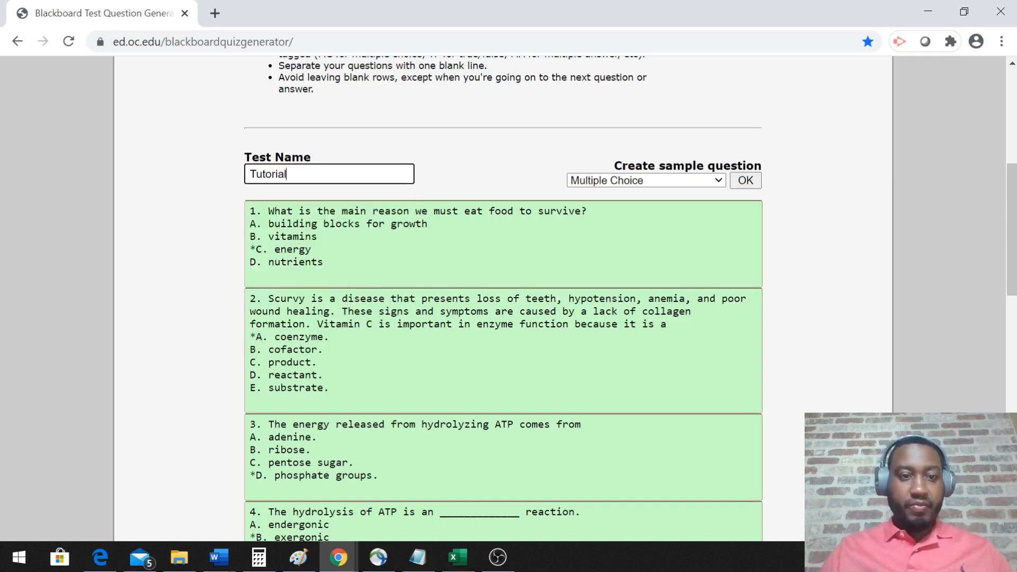
{"action": "scroll", "coordinate": [948, 272], "scroll_direction": "down", "scroll_amount": 15}
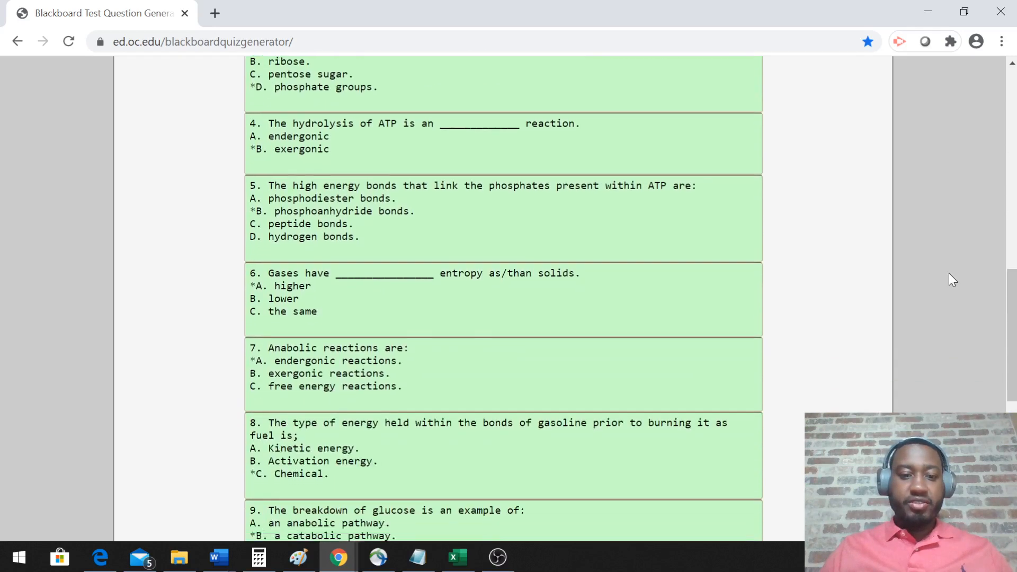
{"action": "scroll", "coordinate": [522, 374], "scroll_direction": "down", "scroll_amount": 3}
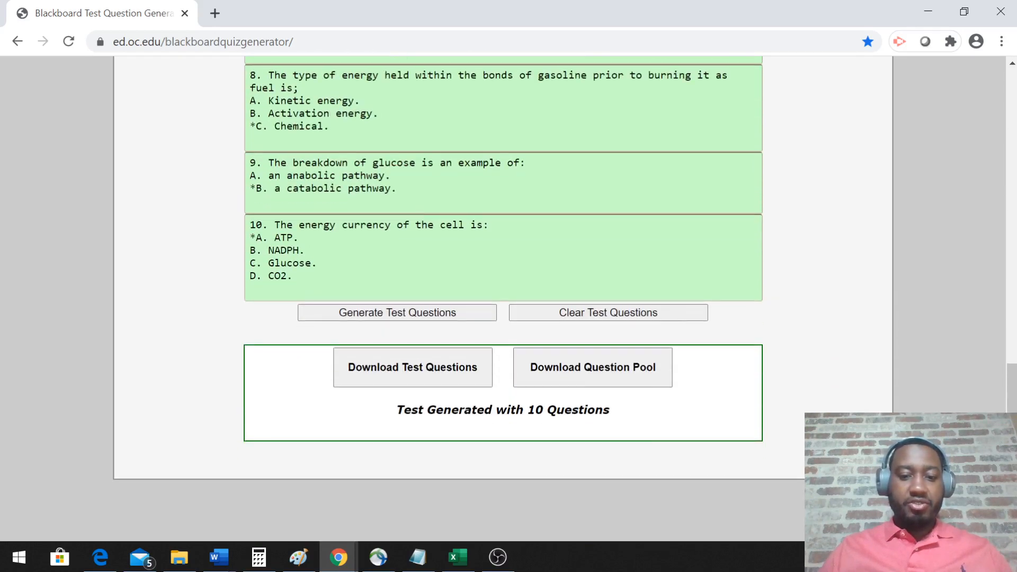
{"action": "left_click", "coordinate": [417, 370]}
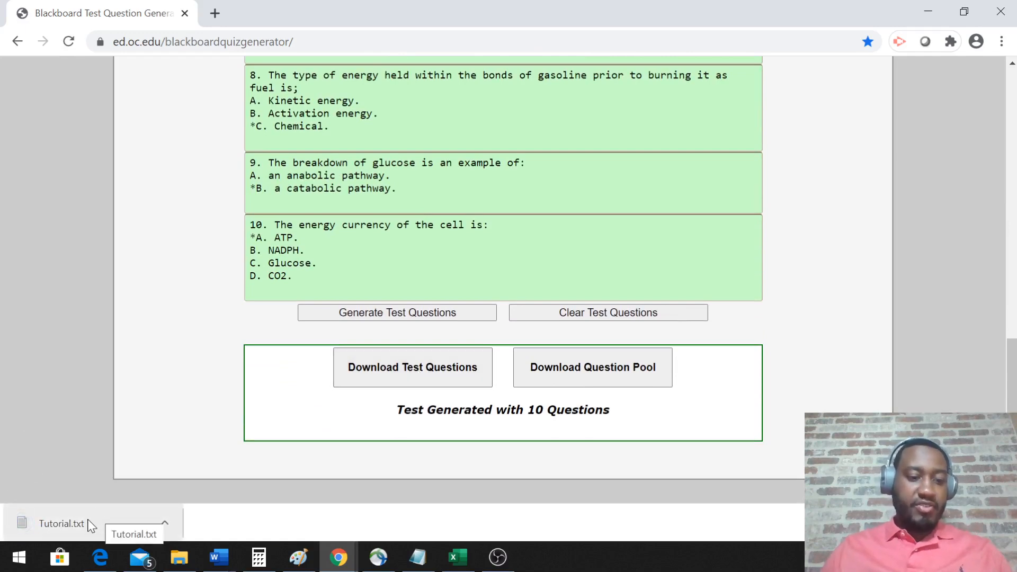
{"action": "left_click", "coordinate": [165, 521]}
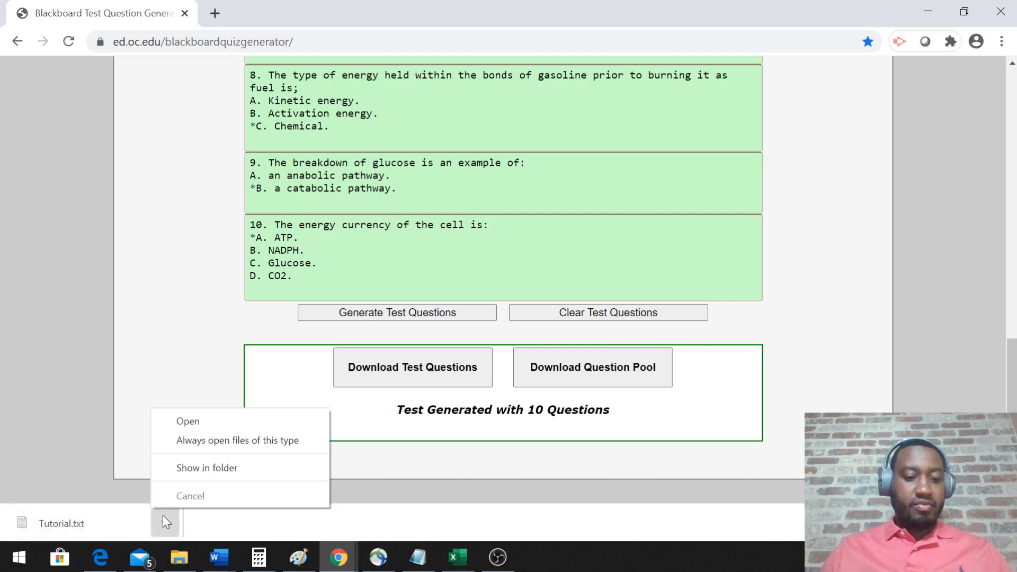
{"action": "left_click", "coordinate": [96, 347]}
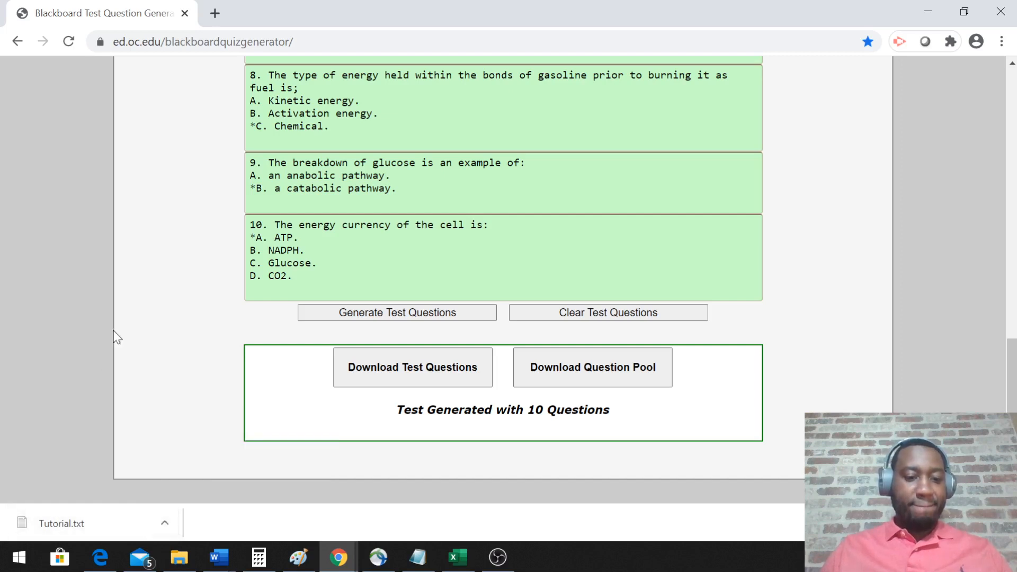
{"action": "scroll", "coordinate": [188, 228], "scroll_direction": "up", "scroll_amount": 2}
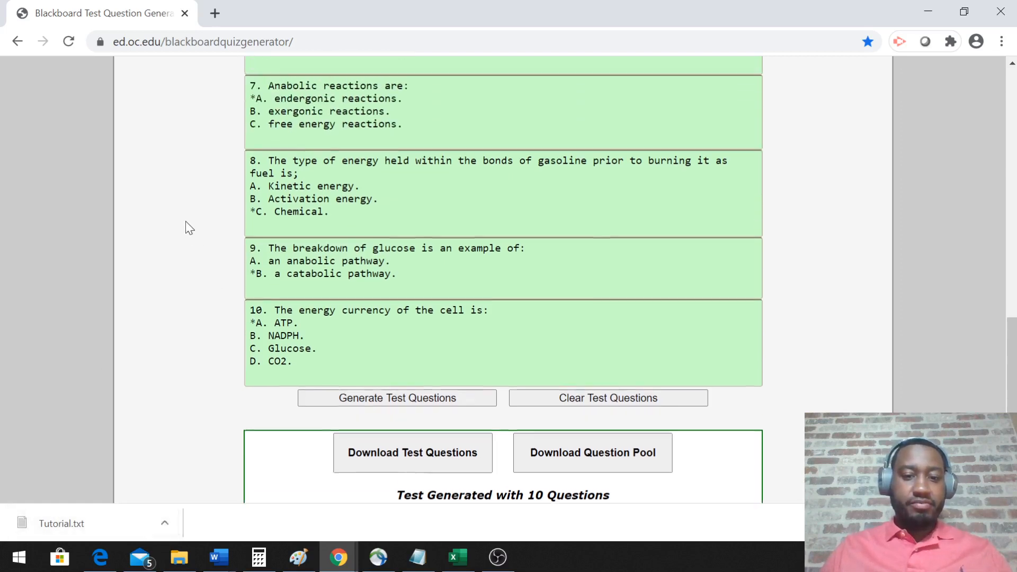
{"action": "scroll", "coordinate": [188, 228], "scroll_direction": "up", "scroll_amount": 1}
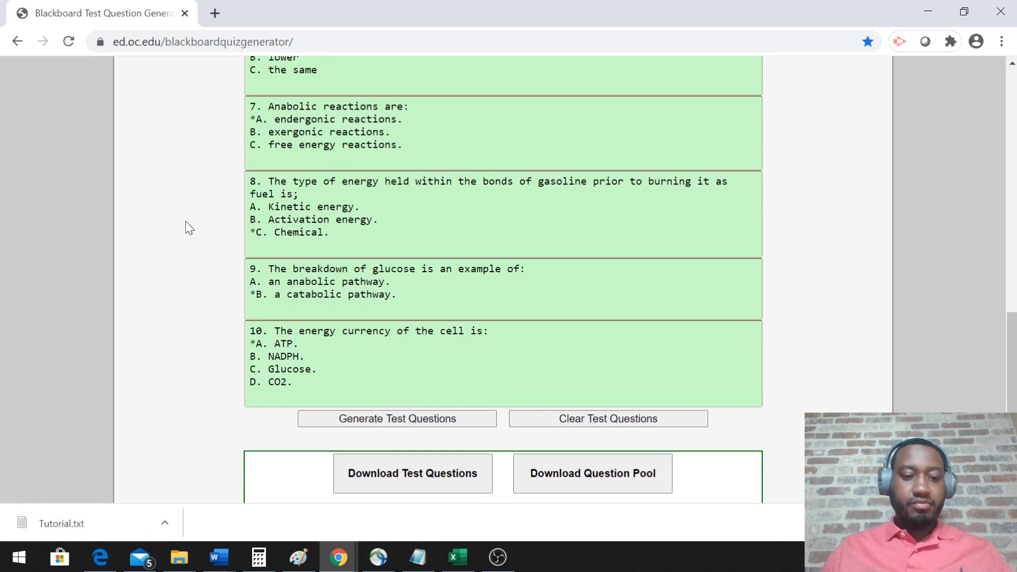
Step: Open the downloaded Tutorial.txt in Notepad at full size, examine how its questions and answers are formatted, and minimize it
{"action": "left_click", "coordinate": [65, 520]}
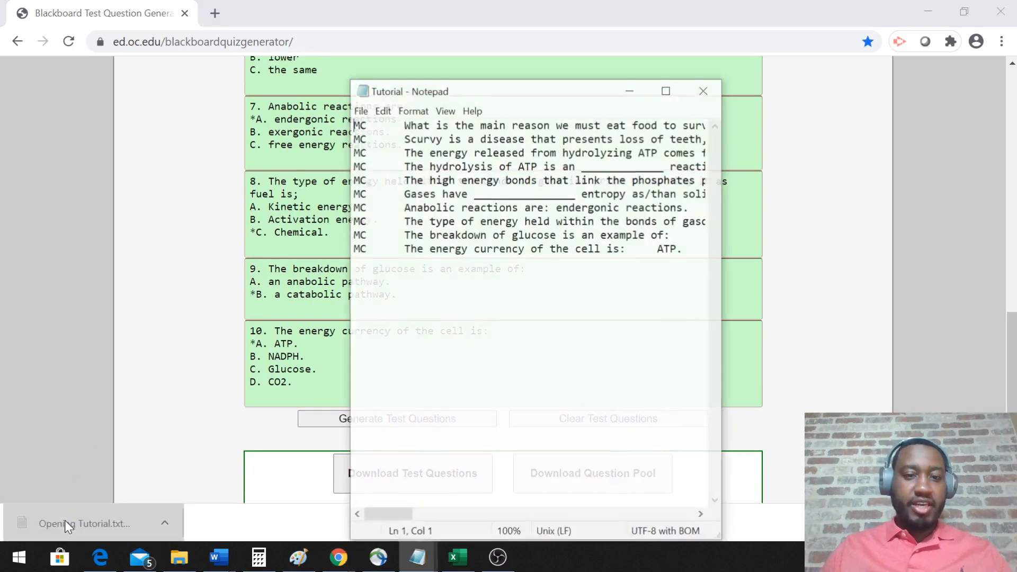
{"action": "left_click", "coordinate": [665, 90]}
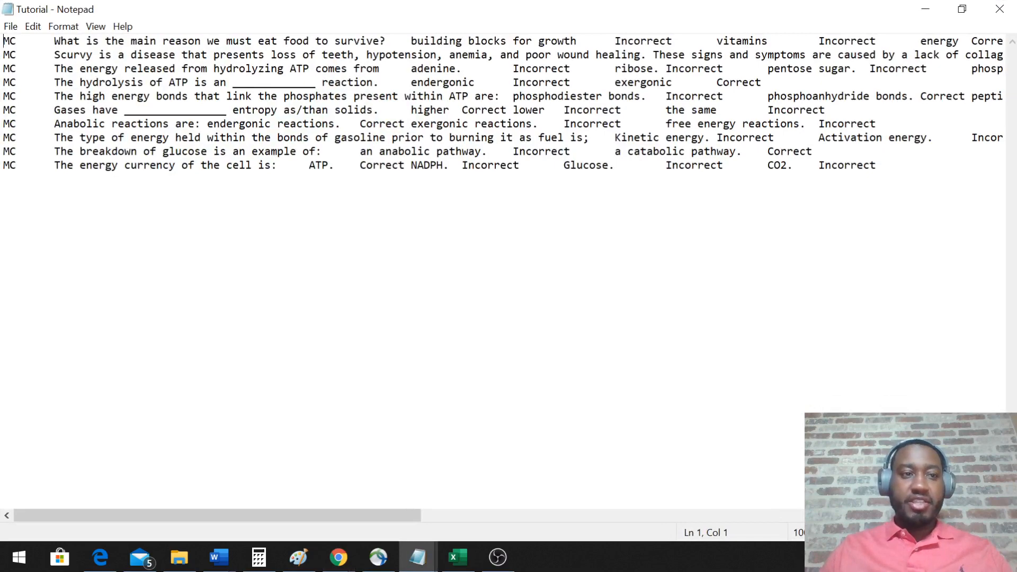
{"action": "scroll", "coordinate": [503, 271], "scroll_direction": "right", "scroll_amount": 1}
{"action": "scroll", "coordinate": [503, 278], "scroll_direction": "left", "scroll_amount": 1}
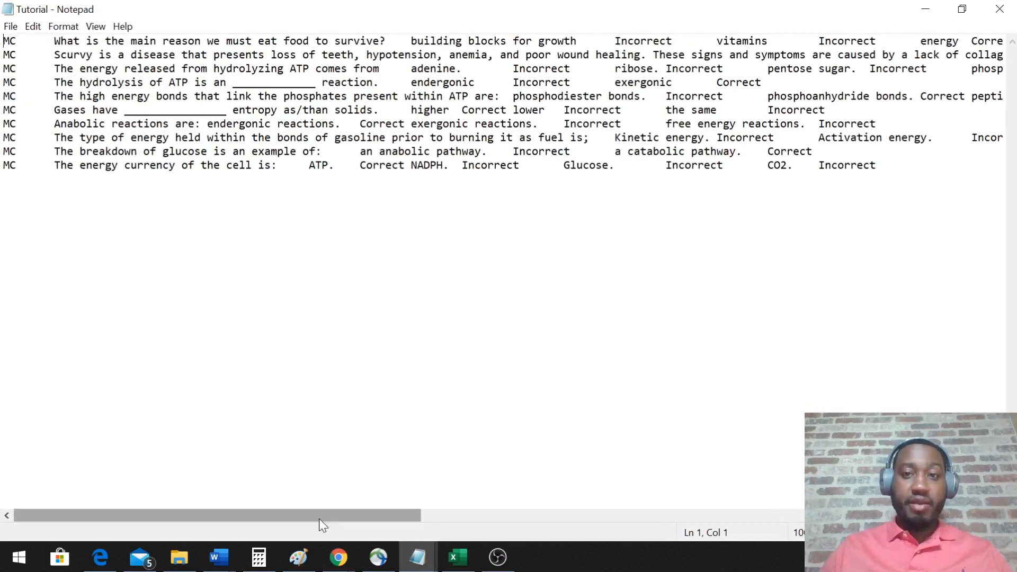
{"action": "mouse_move", "coordinate": [318, 516]}
{"action": "left_mouse_down"}
{"action": "mouse_move", "coordinate": [476, 513]}
{"action": "mouse_move", "coordinate": [317, 515]}
{"action": "left_mouse_up"}
{"action": "left_click", "coordinate": [922, 12]}
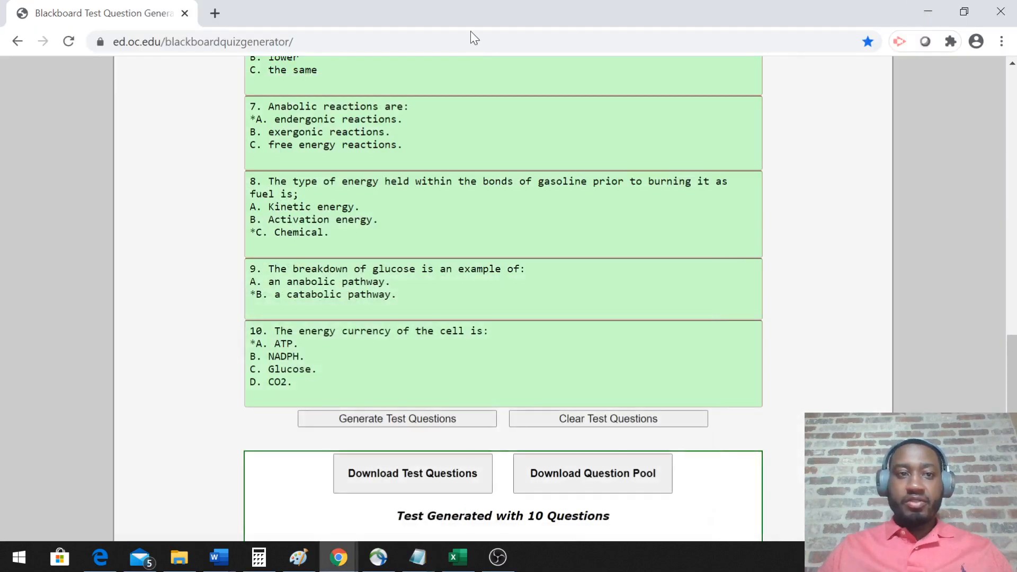
Step: Open the Delaware State University Blackboard login page in a new browser tab and log in with the saved credentials
{"action": "left_click", "coordinate": [215, 13]}
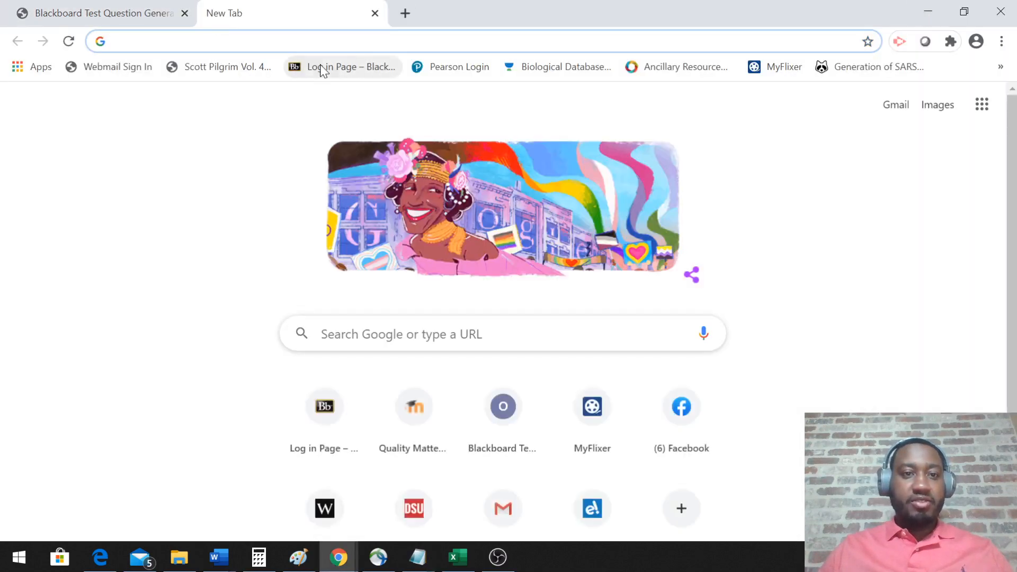
{"action": "left_click", "coordinate": [322, 67]}
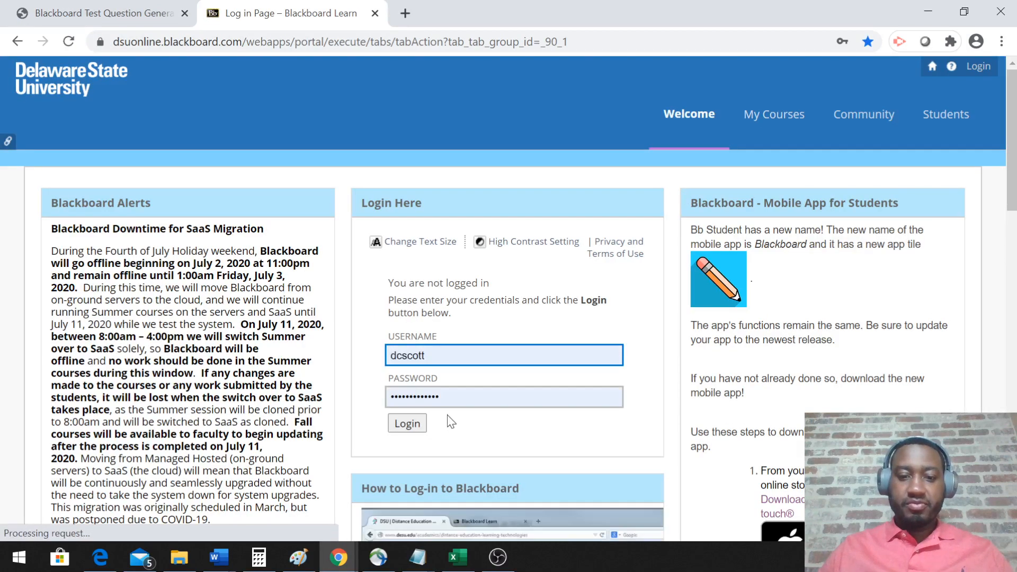
{"action": "left_click", "coordinate": [416, 430]}
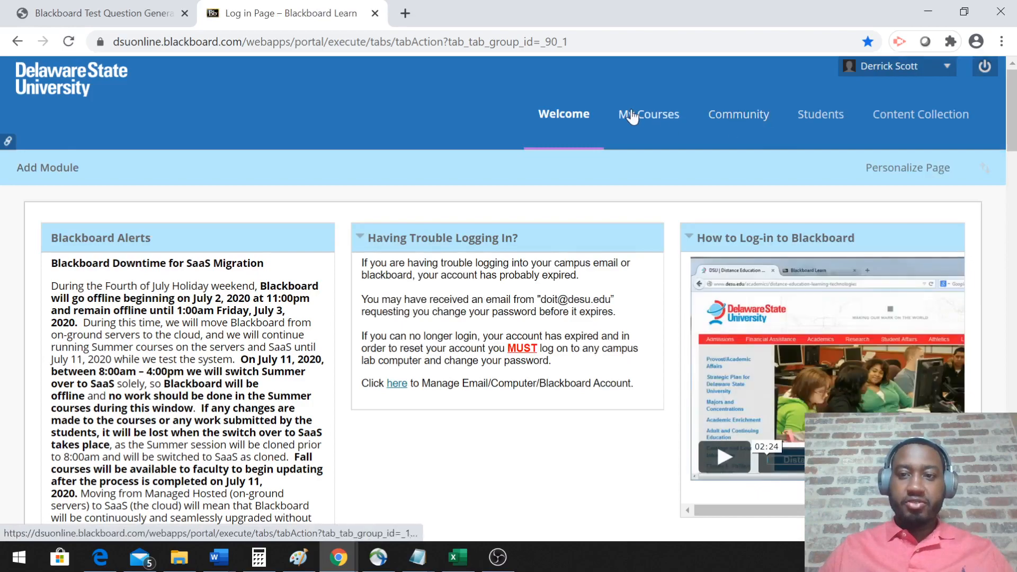
Step: Open the Summer 2020 online CELL BIOLOGY course from the instructor's course list
{"action": "left_click", "coordinate": [631, 116]}
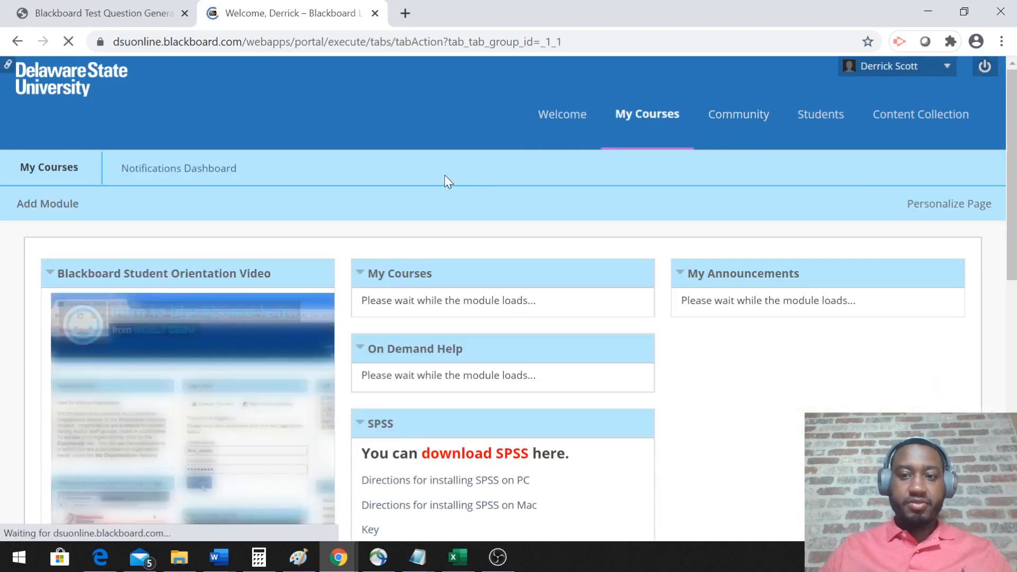
{"action": "scroll", "coordinate": [445, 179], "scroll_direction": "down", "scroll_amount": 10}
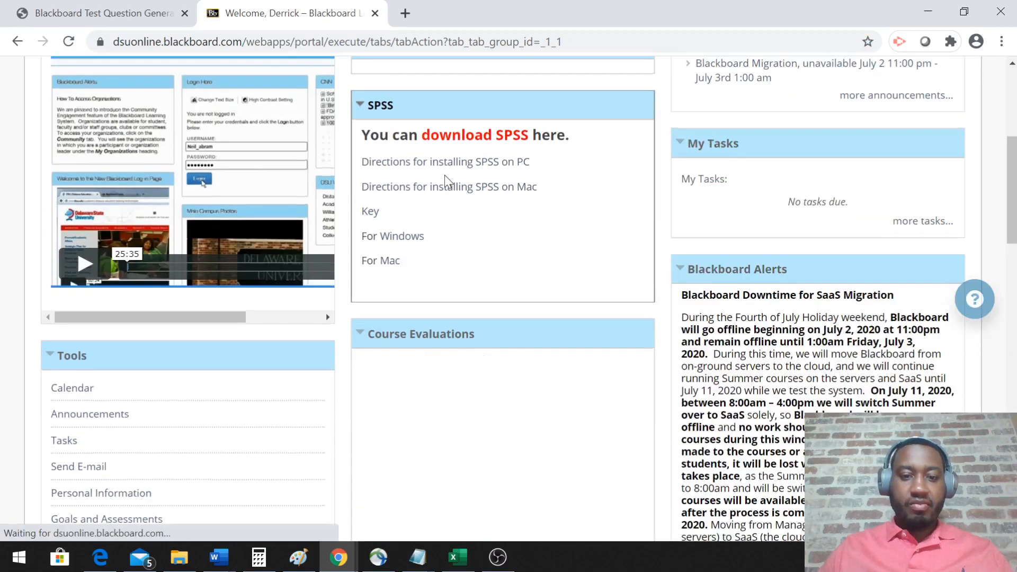
{"action": "scroll", "coordinate": [444, 182], "scroll_direction": "down", "scroll_amount": 3}
{"action": "scroll", "coordinate": [445, 182], "scroll_direction": "up", "scroll_amount": 4}
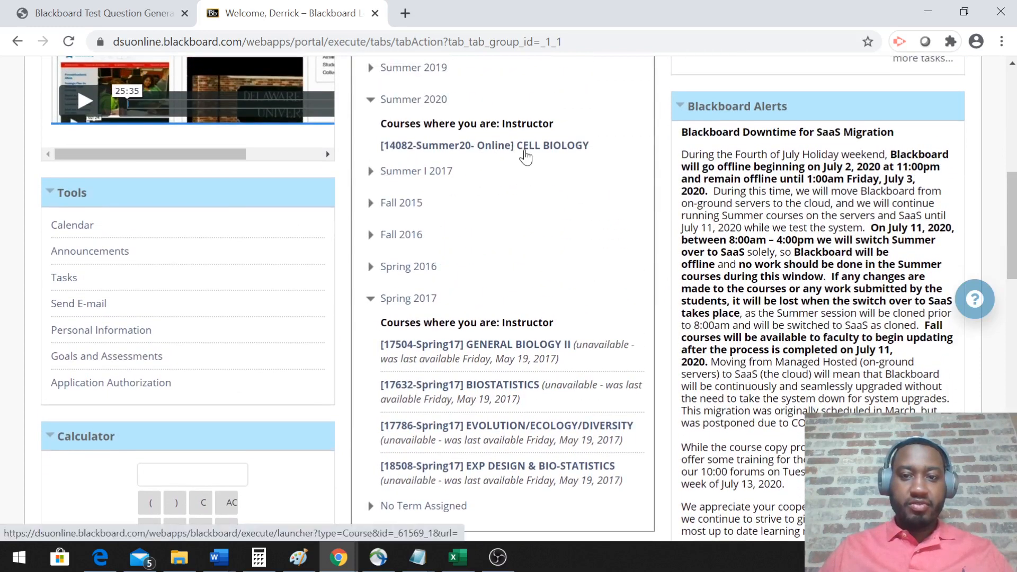
{"action": "left_click", "coordinate": [527, 154]}
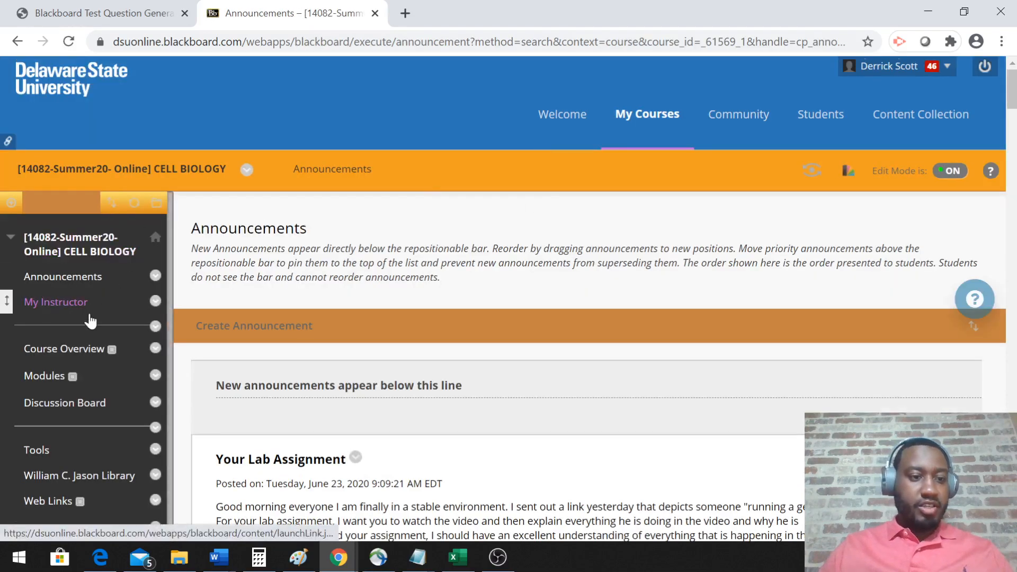
Step: Expand the course tools in the course's control panel and open the Tests section of Tests, Surveys, and Pools
{"action": "scroll", "coordinate": [90, 320], "scroll_direction": "down", "scroll_amount": 6}
{"action": "scroll", "coordinate": [90, 321], "scroll_direction": "down", "scroll_amount": 8}
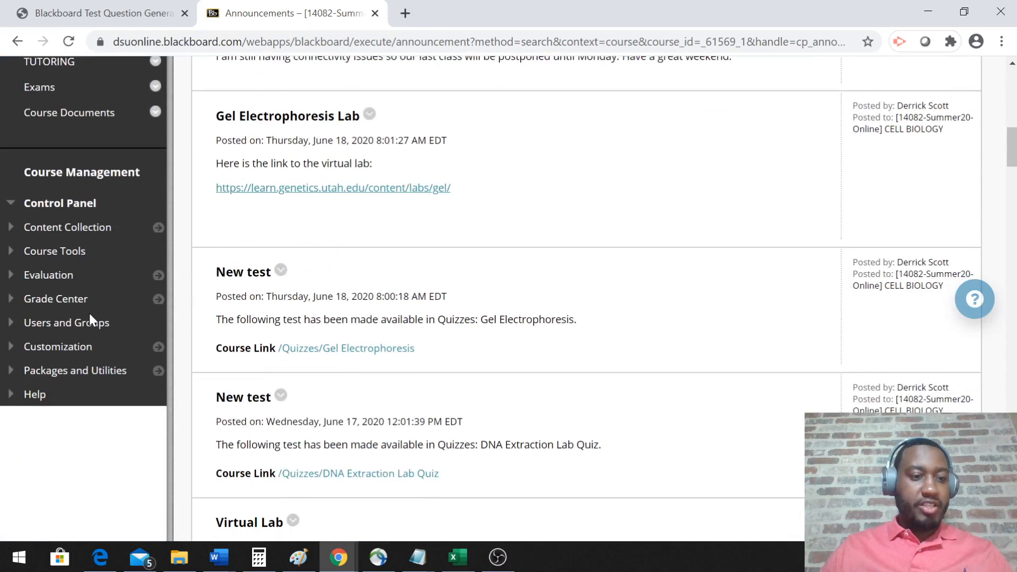
{"action": "left_click", "coordinate": [86, 274]}
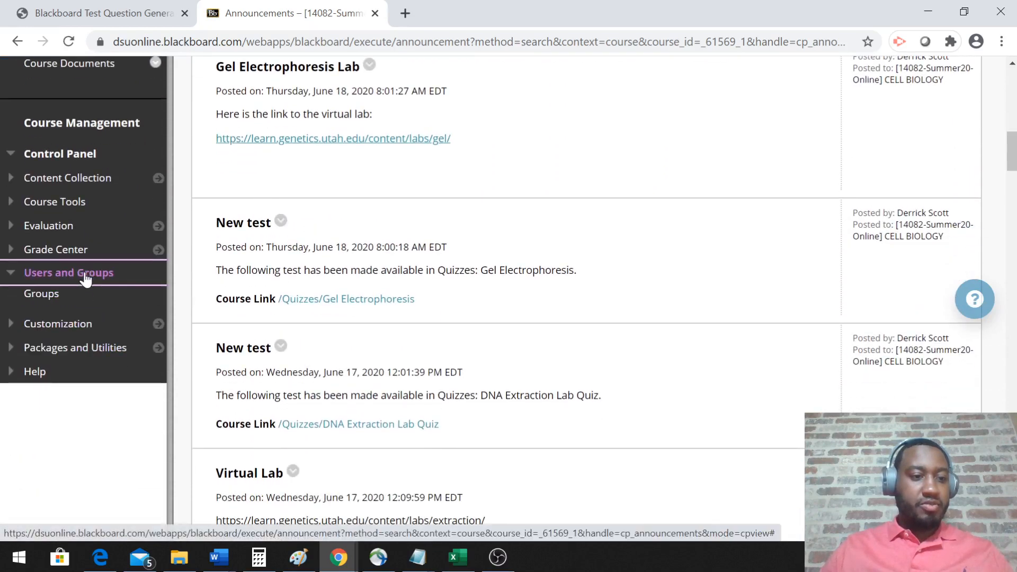
{"action": "left_click", "coordinate": [86, 275]}
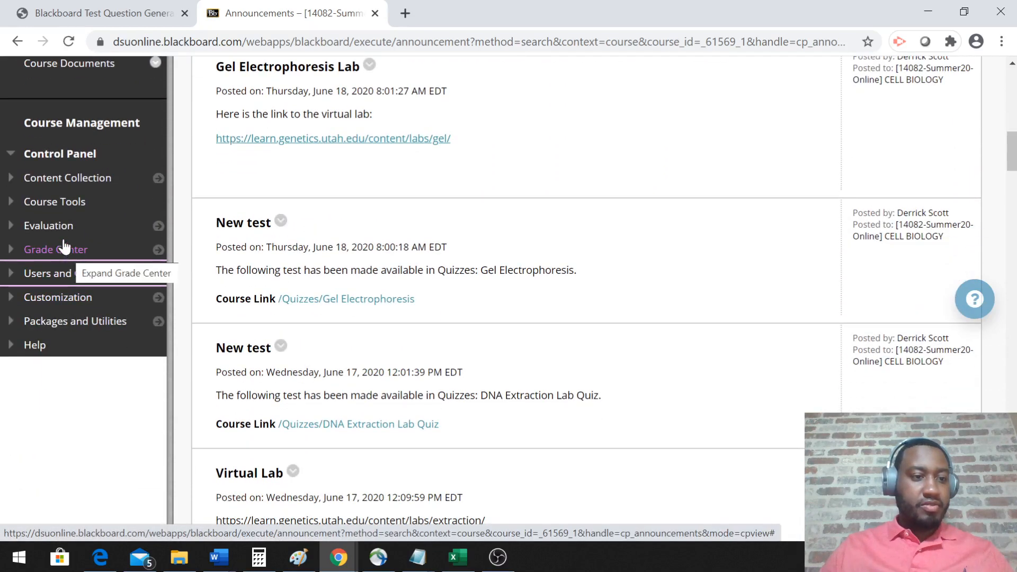
{"action": "left_click", "coordinate": [54, 202]}
{"action": "scroll", "coordinate": [51, 289], "scroll_direction": "down", "scroll_amount": 8}
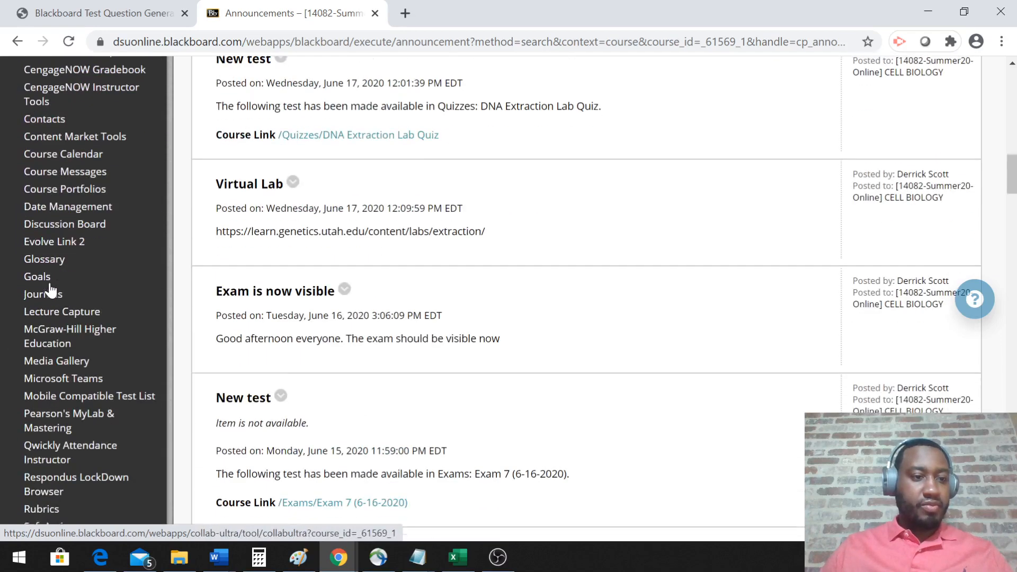
{"action": "scroll", "coordinate": [51, 288], "scroll_direction": "down", "scroll_amount": 3}
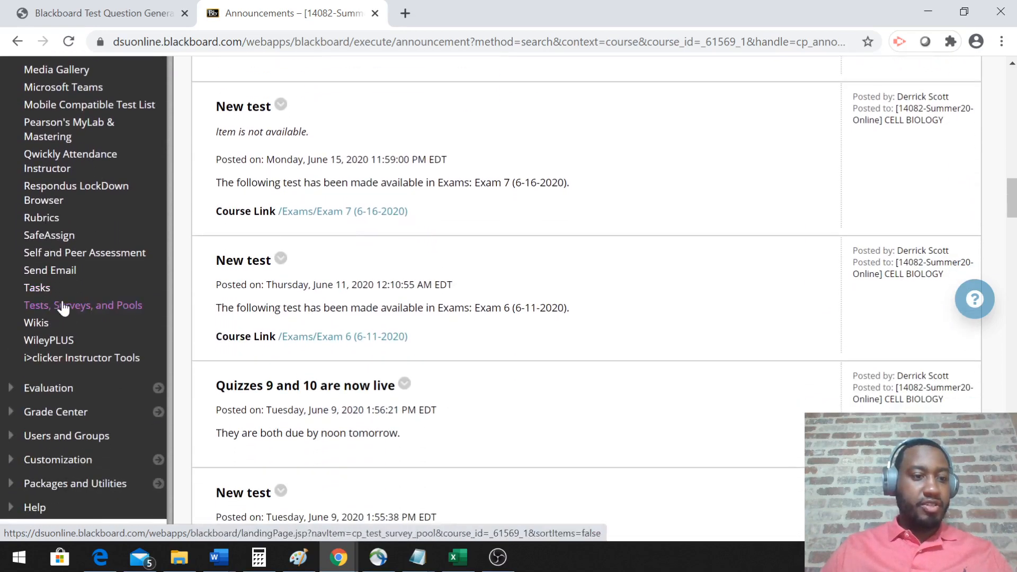
{"action": "left_click", "coordinate": [63, 306]}
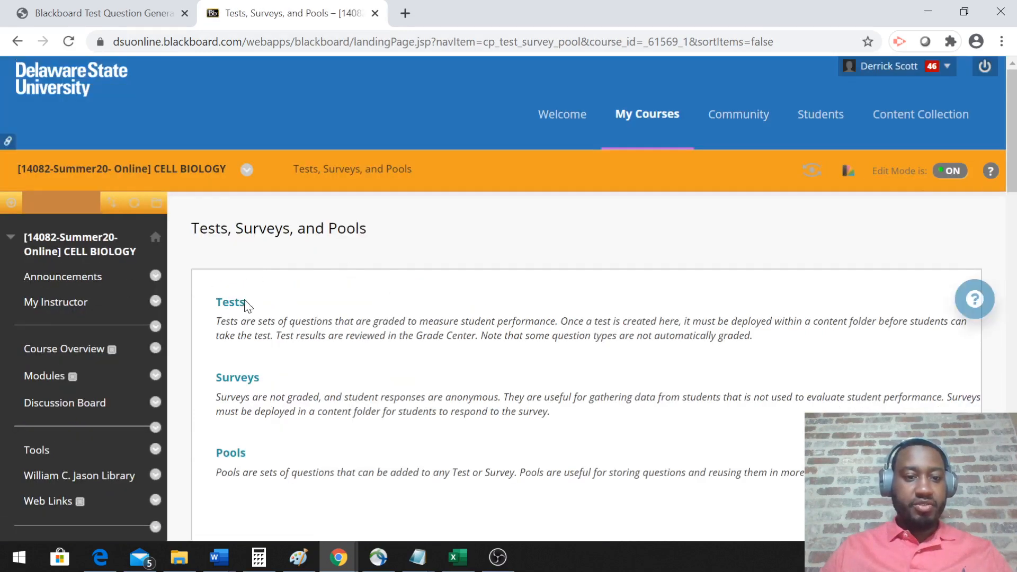
{"action": "left_click", "coordinate": [232, 305]}
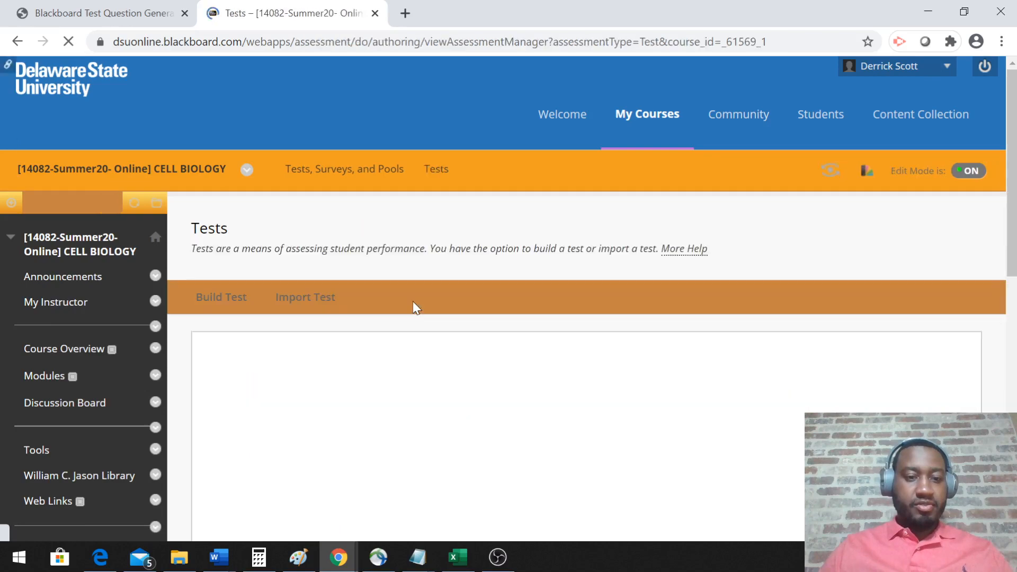
Step: Build a new test named "Tutorial" with empty description and instructions, and submit its test information
{"action": "scroll", "coordinate": [416, 307], "scroll_direction": "down", "scroll_amount": 5}
{"action": "scroll", "coordinate": [415, 307], "scroll_direction": "down", "scroll_amount": 14}
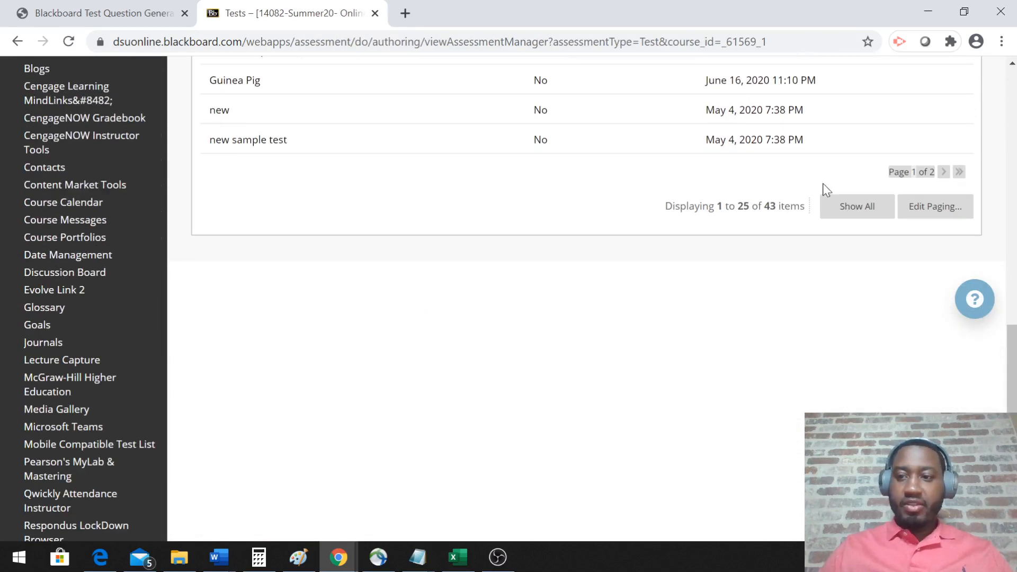
{"action": "scroll", "coordinate": [839, 189], "scroll_direction": "up", "scroll_amount": 20}
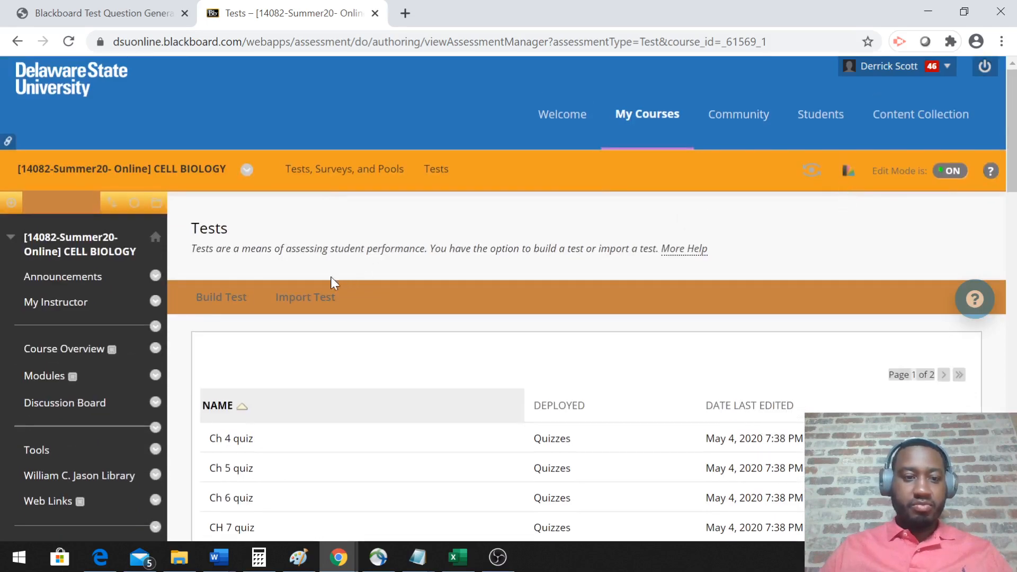
{"action": "left_click", "coordinate": [254, 294]}
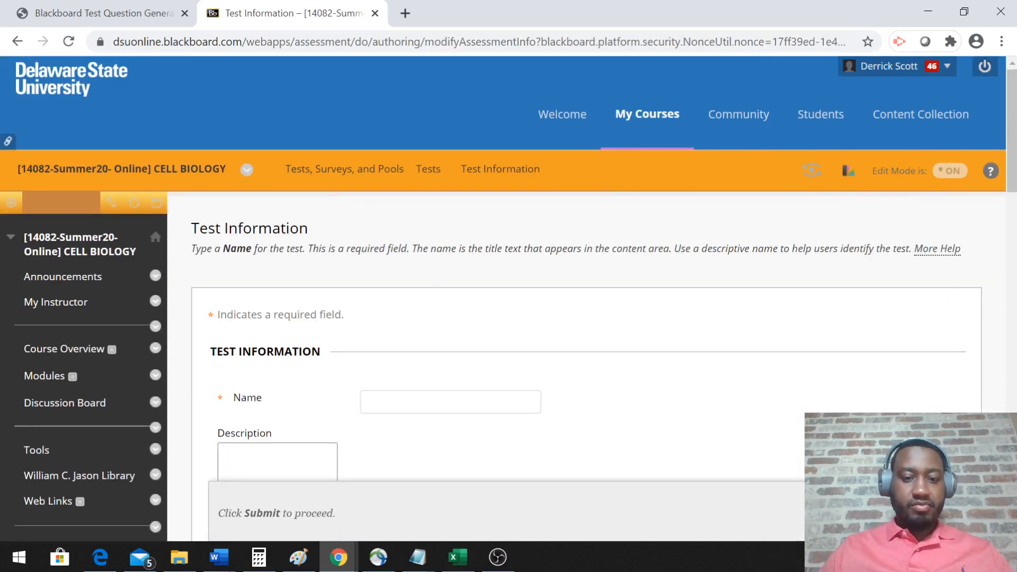
{"action": "left_click", "coordinate": [450, 401]}
{"action": "type", "text": "Tutorial"}
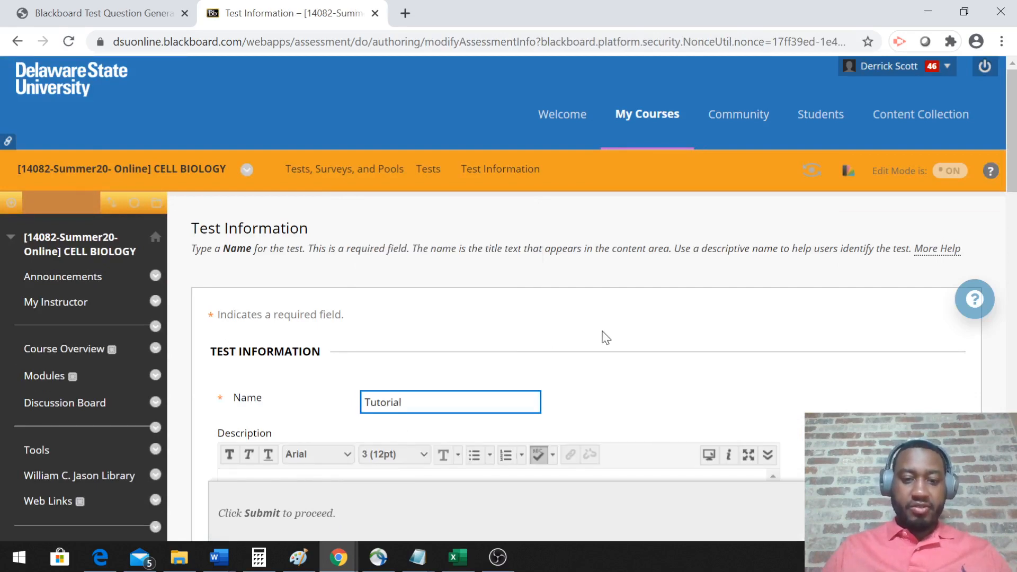
{"action": "scroll", "coordinate": [603, 336], "scroll_direction": "down", "scroll_amount": 3}
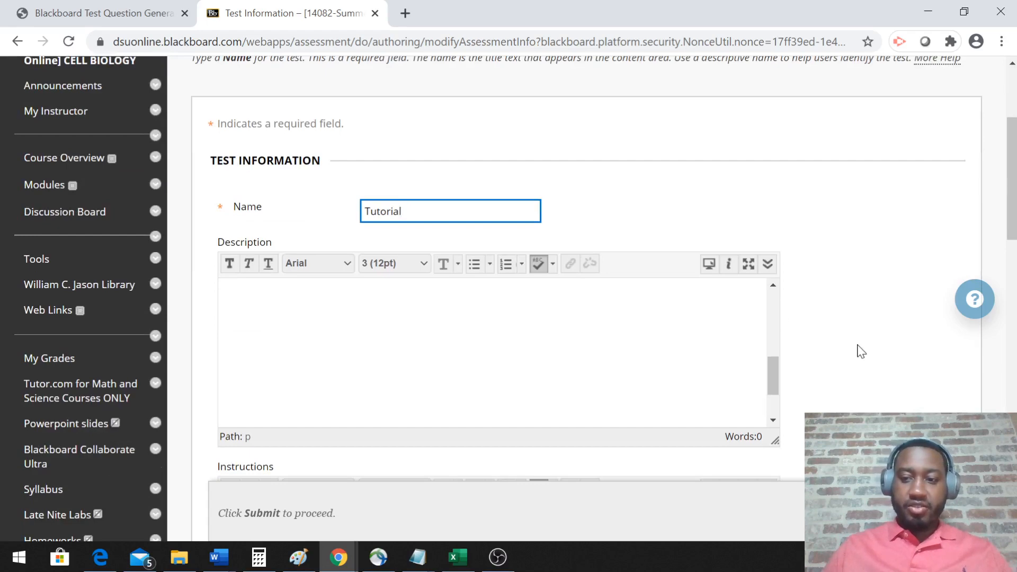
{"action": "scroll", "coordinate": [826, 313], "scroll_direction": "down", "scroll_amount": 4}
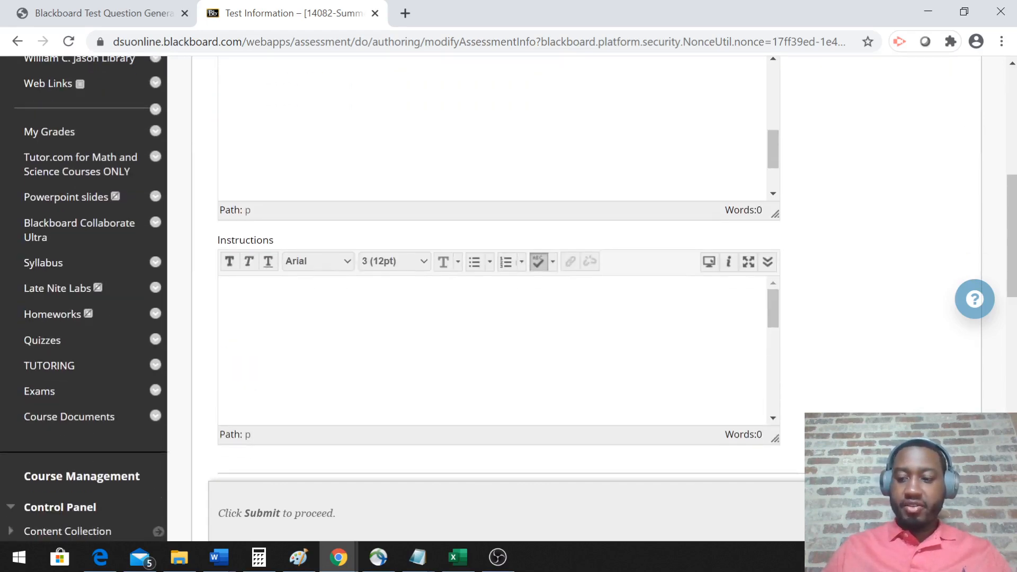
{"action": "left_click", "coordinate": [928, 513]}
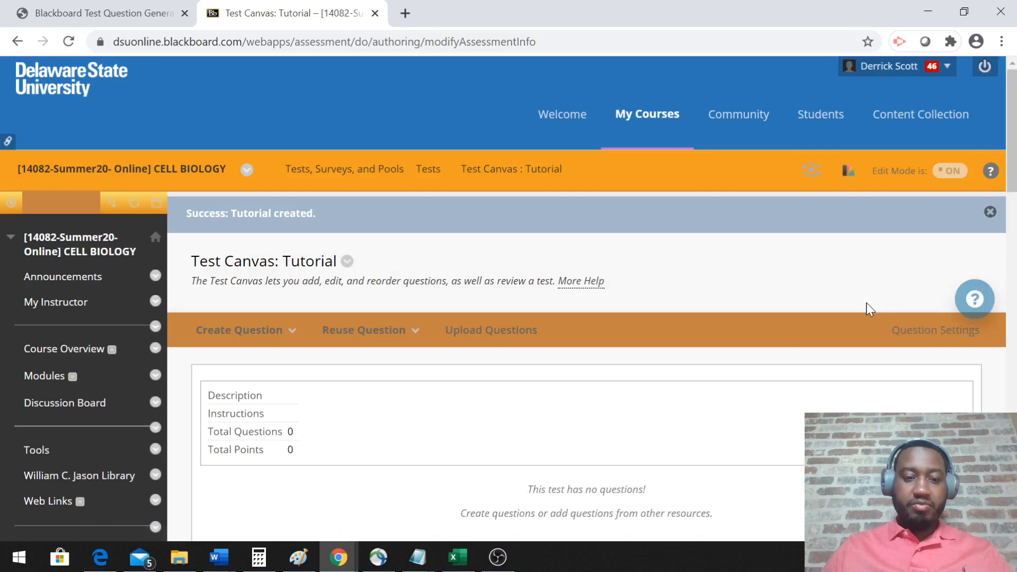
Step: Upload the questions from Tutorial.txt in the Downloads folder into the Tutorial test with 10 points per question
{"action": "left_click", "coordinate": [473, 337]}
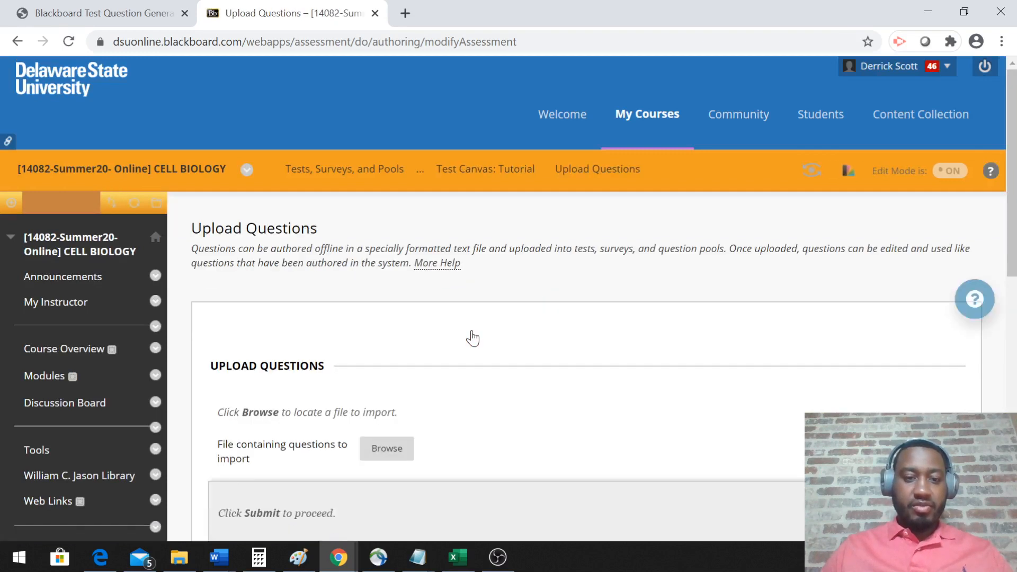
{"action": "scroll", "coordinate": [532, 373], "scroll_direction": "down", "scroll_amount": 2}
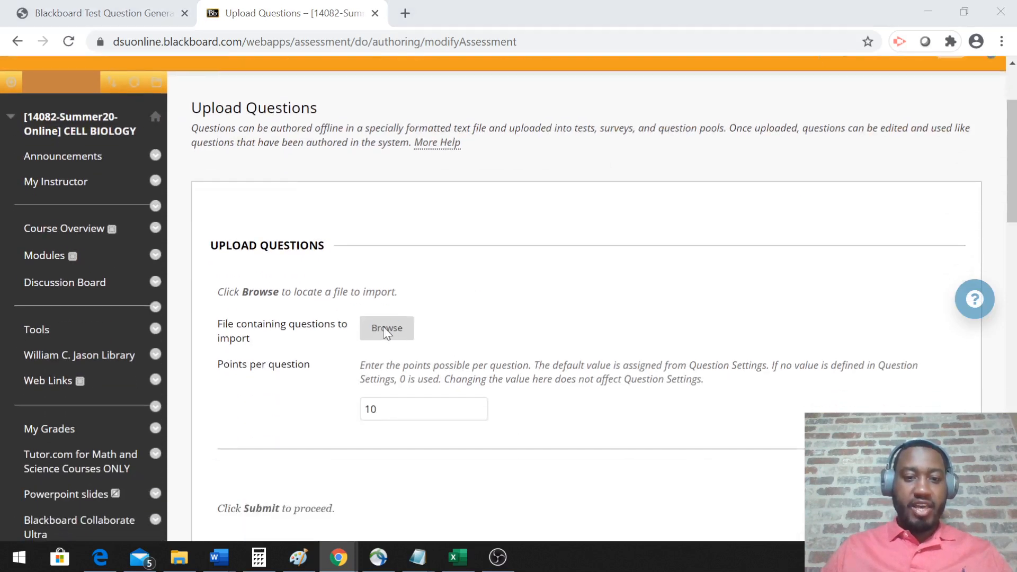
{"action": "left_click", "coordinate": [387, 329]}
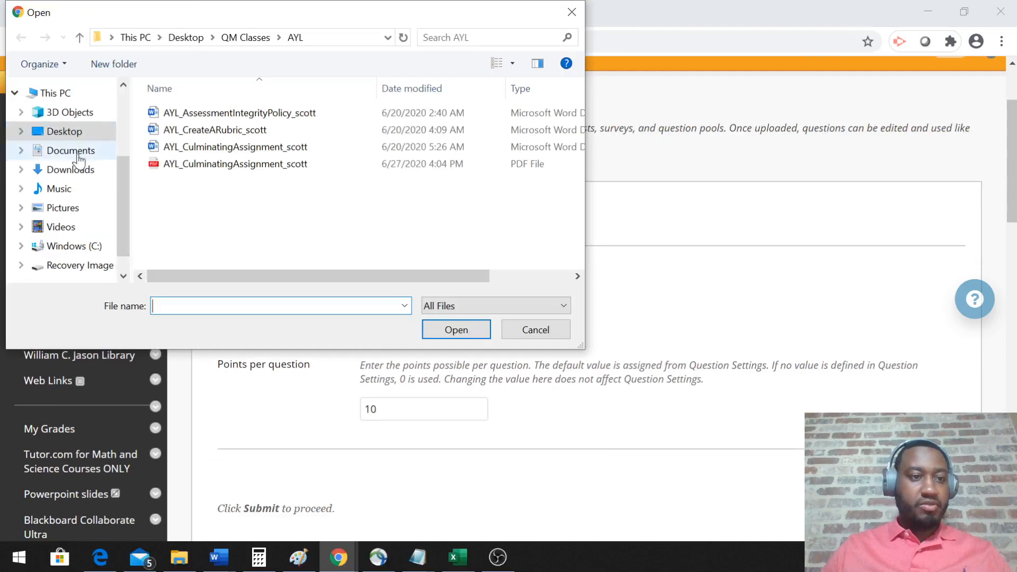
{"action": "left_click", "coordinate": [80, 169]}
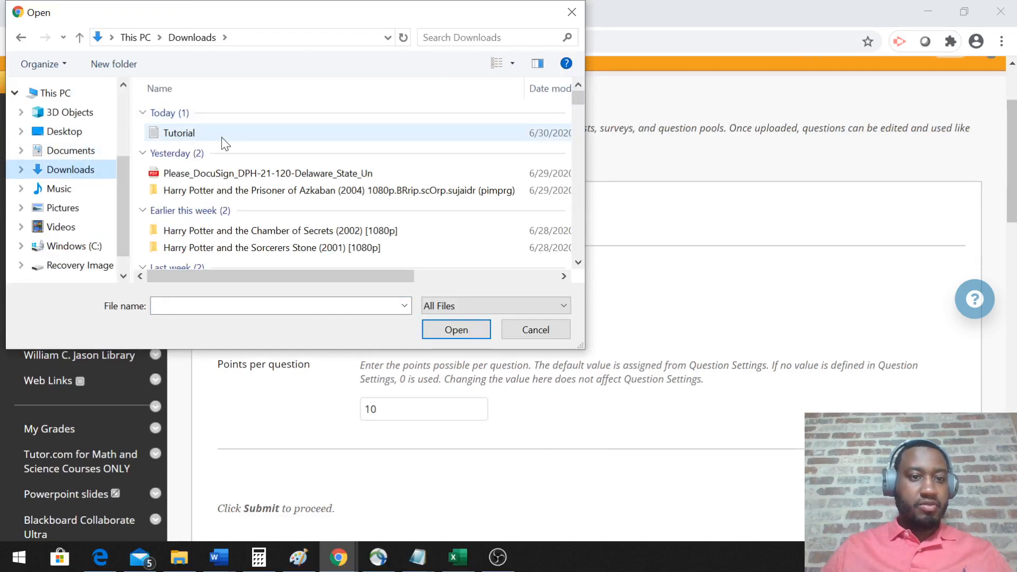
{"action": "double_click", "coordinate": [222, 137]}
{"action": "scroll", "coordinate": [702, 300], "scroll_direction": "down", "scroll_amount": 3}
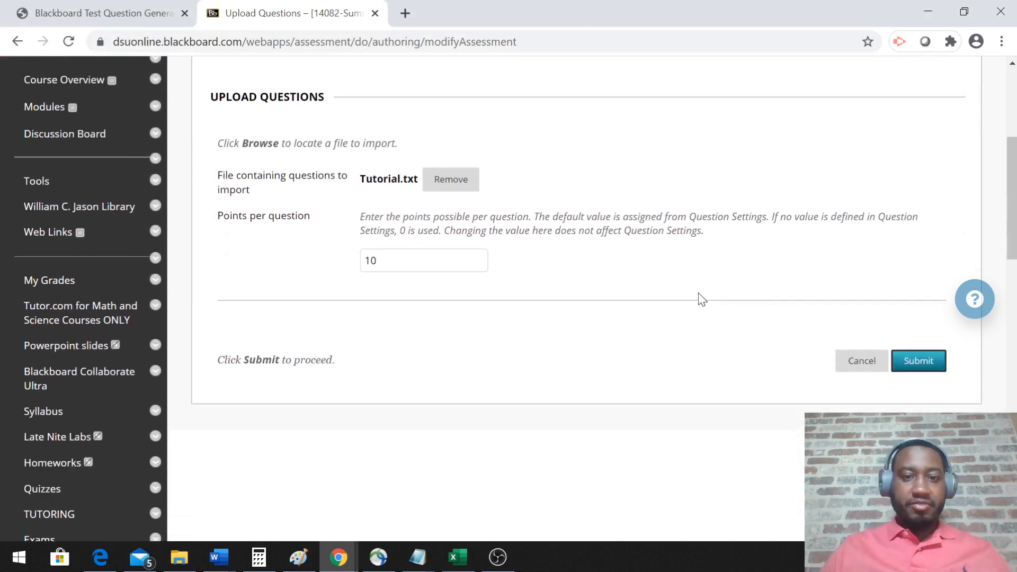
{"action": "scroll", "coordinate": [701, 299], "scroll_direction": "down", "scroll_amount": 2}
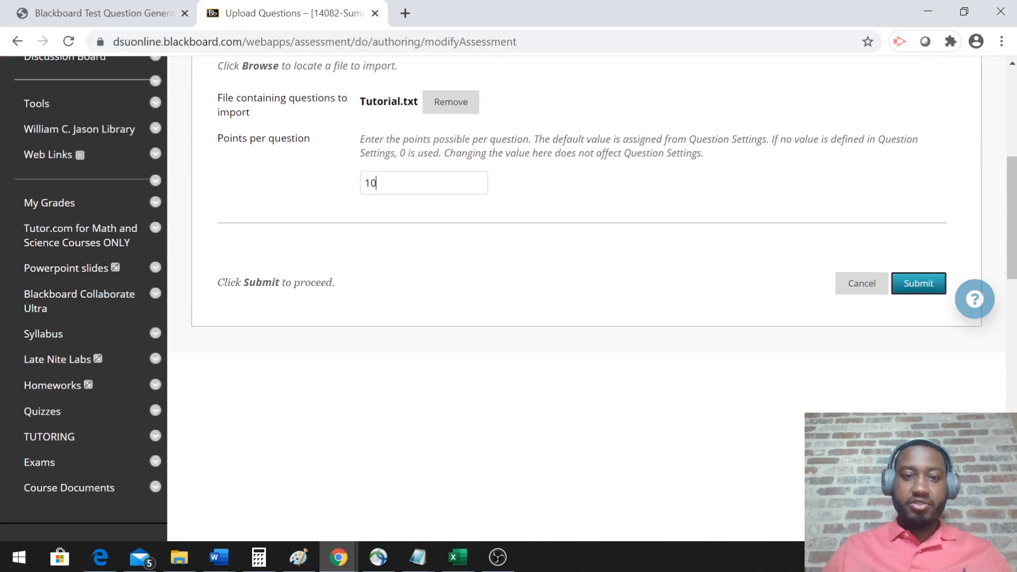
{"action": "left_click", "coordinate": [402, 184]}
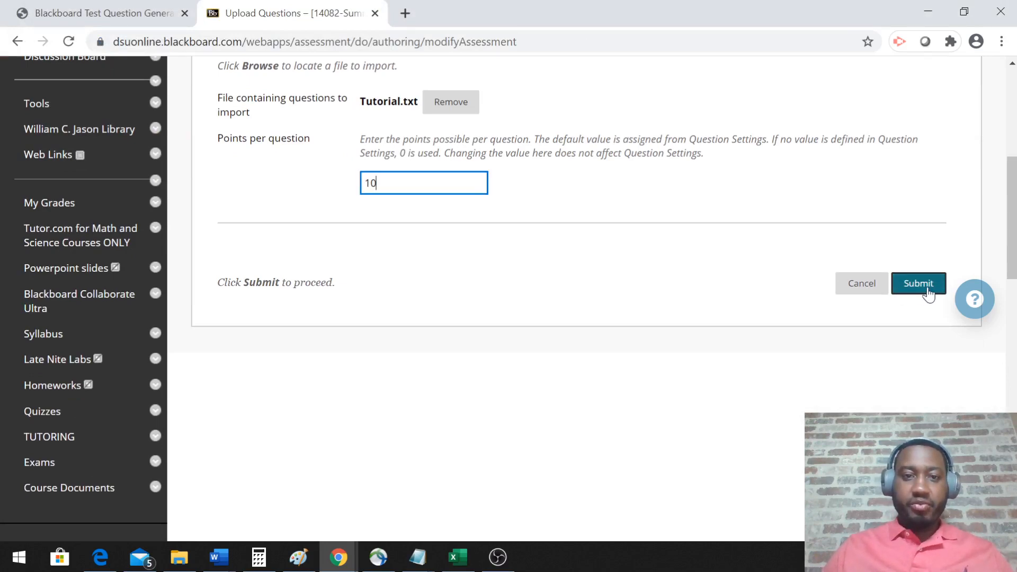
{"action": "left_click", "coordinate": [928, 294]}
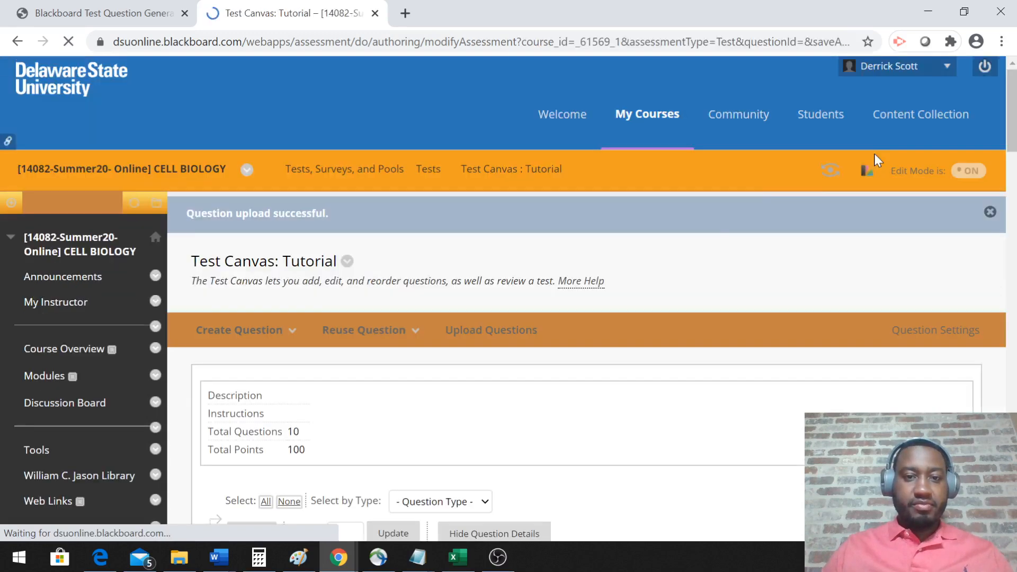
Step: Review all the uploaded questions, their marked correct answers and points on the Tutorial test canvas, and return to the Tests list
{"action": "scroll", "coordinate": [691, 227], "scroll_direction": "down", "scroll_amount": 5}
{"action": "scroll", "coordinate": [692, 232], "scroll_direction": "down", "scroll_amount": 3}
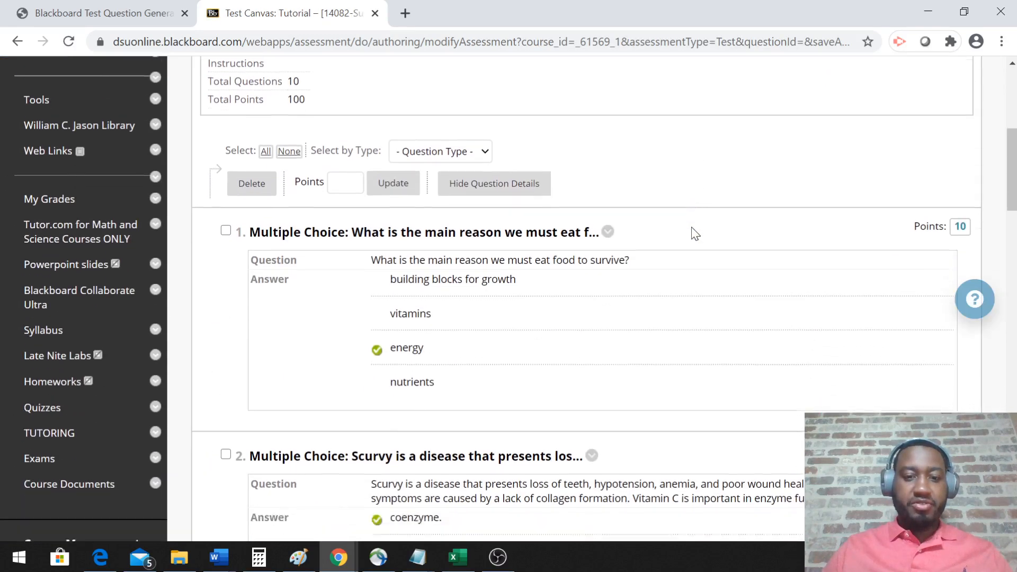
{"action": "scroll", "coordinate": [691, 227], "scroll_direction": "down", "scroll_amount": 1}
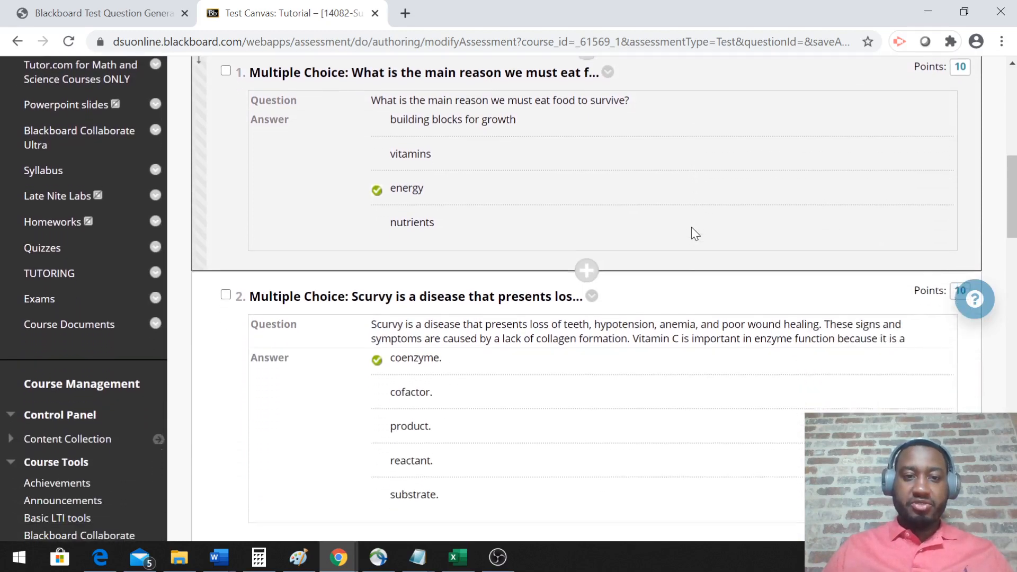
{"action": "scroll", "coordinate": [691, 227], "scroll_direction": "up", "scroll_amount": 3}
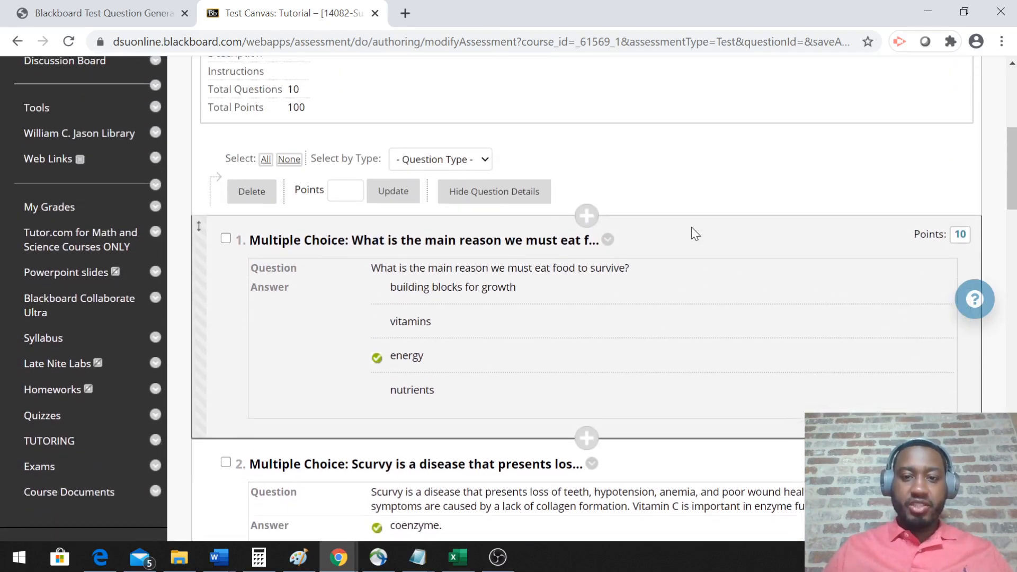
{"action": "scroll", "coordinate": [691, 227], "scroll_direction": "down", "scroll_amount": 1}
{"action": "scroll", "coordinate": [691, 227], "scroll_direction": "down", "scroll_amount": 2}
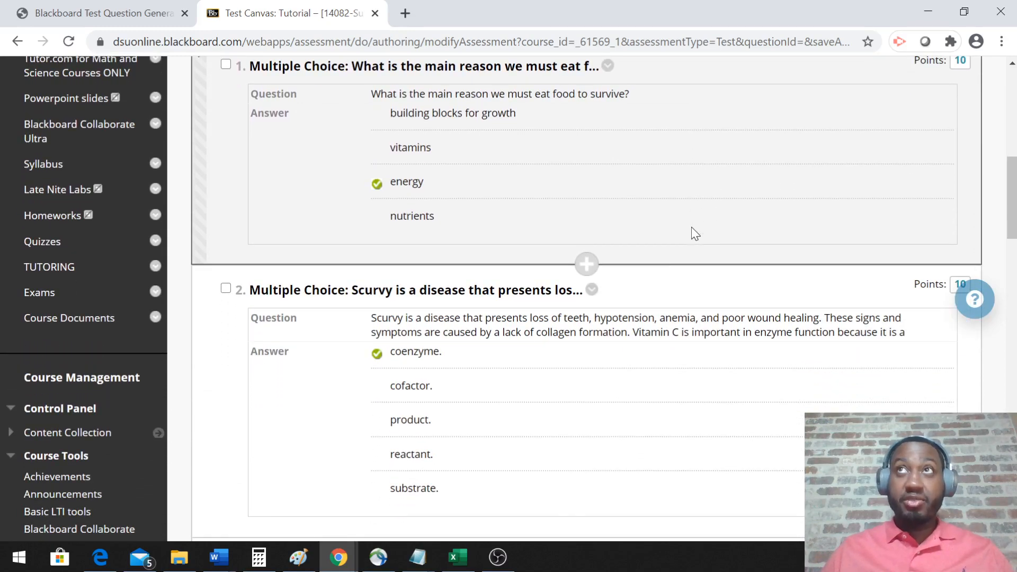
{"action": "scroll", "coordinate": [694, 233], "scroll_direction": "down", "scroll_amount": 11}
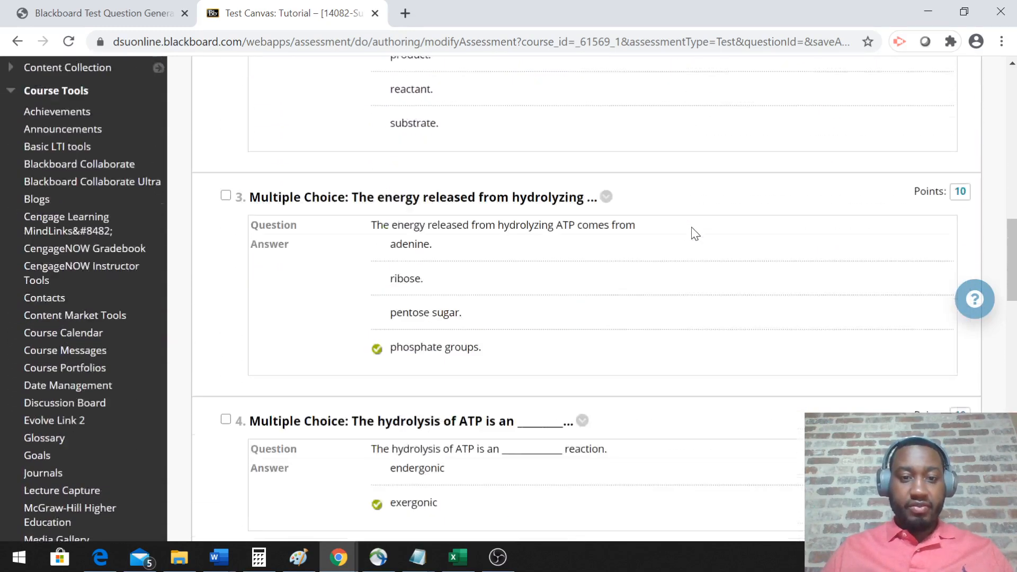
{"action": "scroll", "coordinate": [695, 233], "scroll_direction": "down", "scroll_amount": 7}
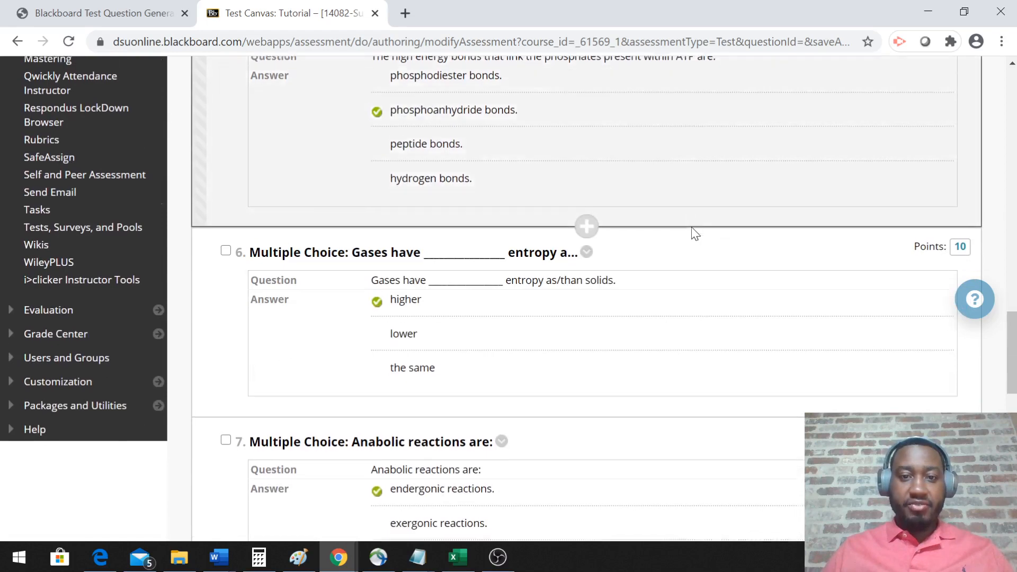
{"action": "scroll", "coordinate": [695, 233], "scroll_direction": "down", "scroll_amount": 4}
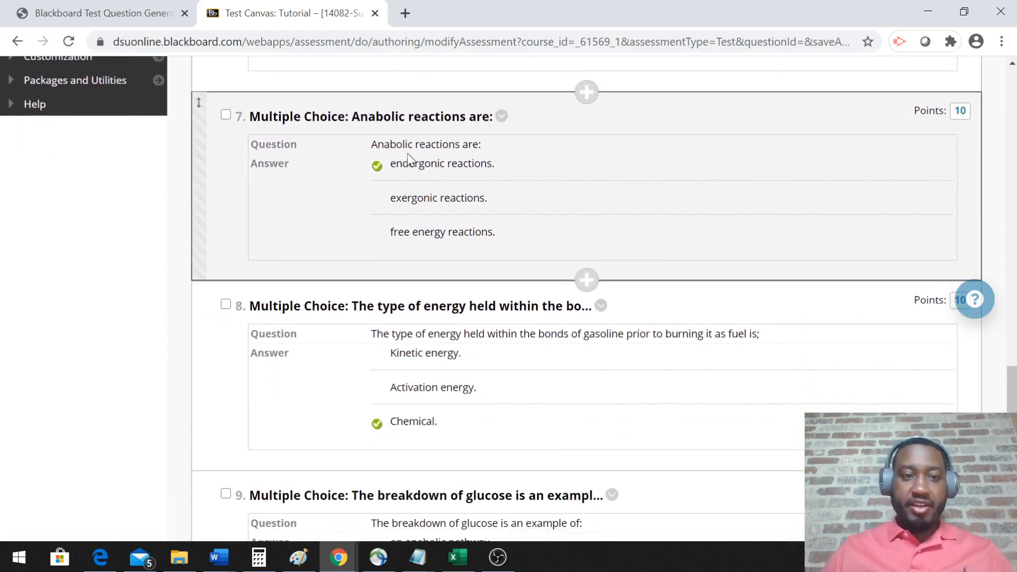
{"action": "scroll", "coordinate": [675, 250], "scroll_direction": "down", "scroll_amount": 8}
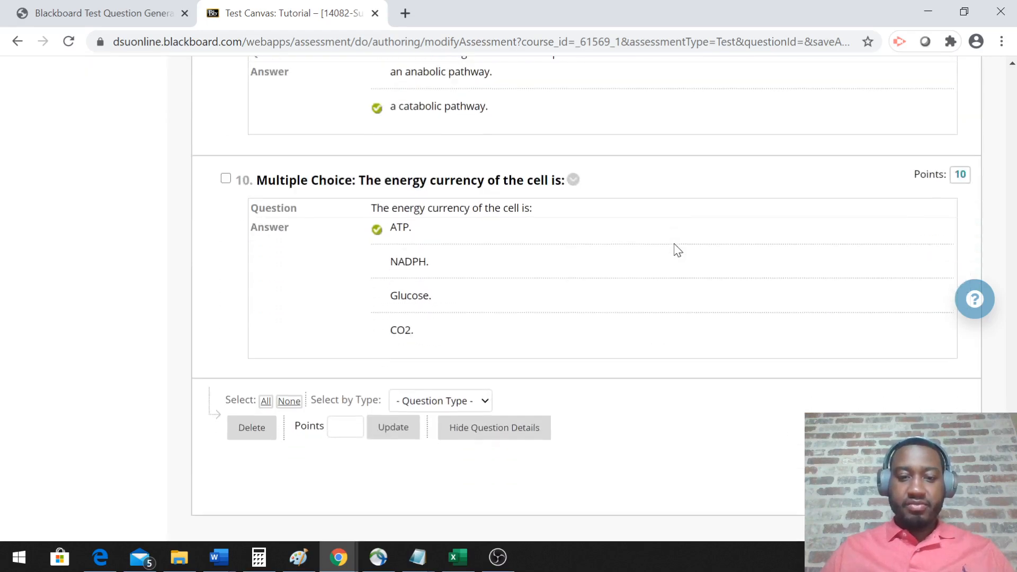
{"action": "left_click", "coordinate": [957, 486]}
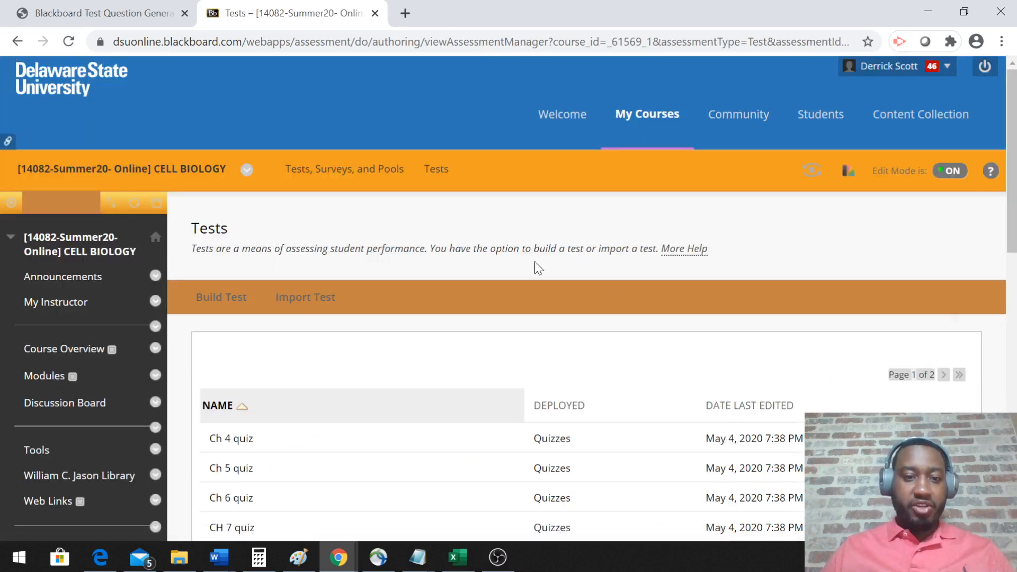
Step: Add the existing Tutorial test to the course's Quizzes content area as a test assessment and submit it
{"action": "scroll", "coordinate": [348, 245], "scroll_direction": "down", "scroll_amount": 8}
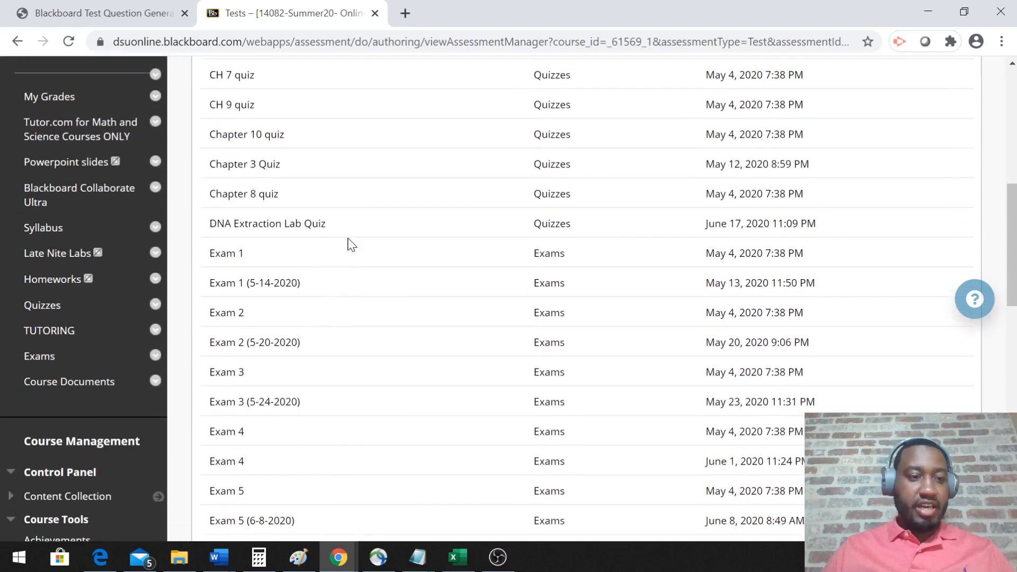
{"action": "left_click", "coordinate": [56, 307]}
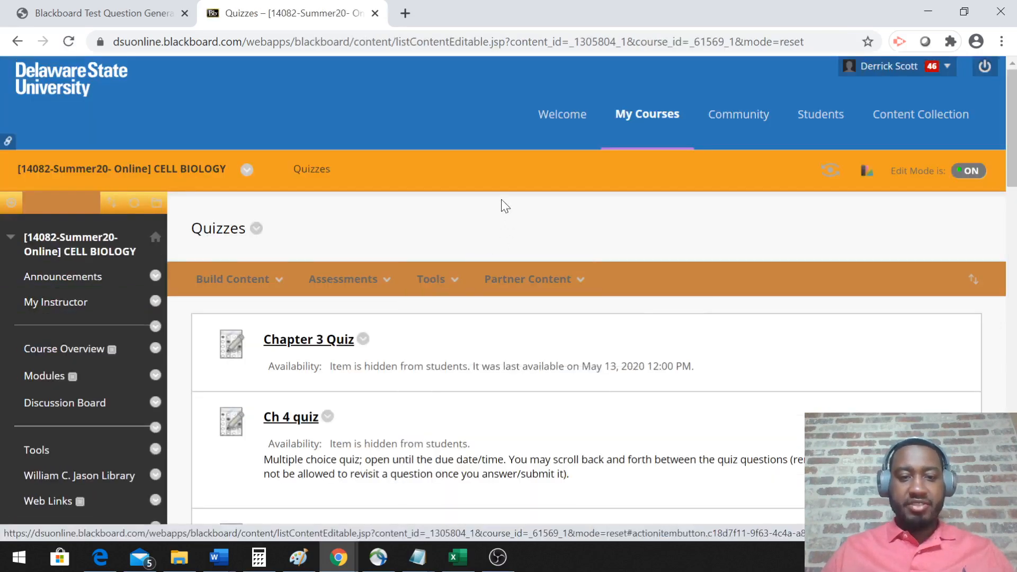
{"action": "left_click", "coordinate": [370, 279]}
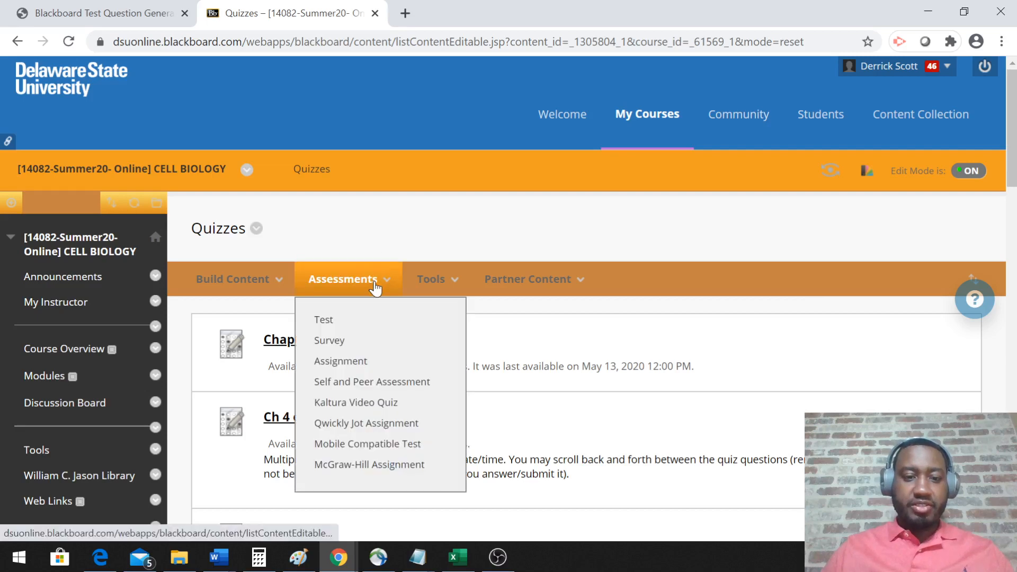
{"action": "left_click", "coordinate": [333, 321]}
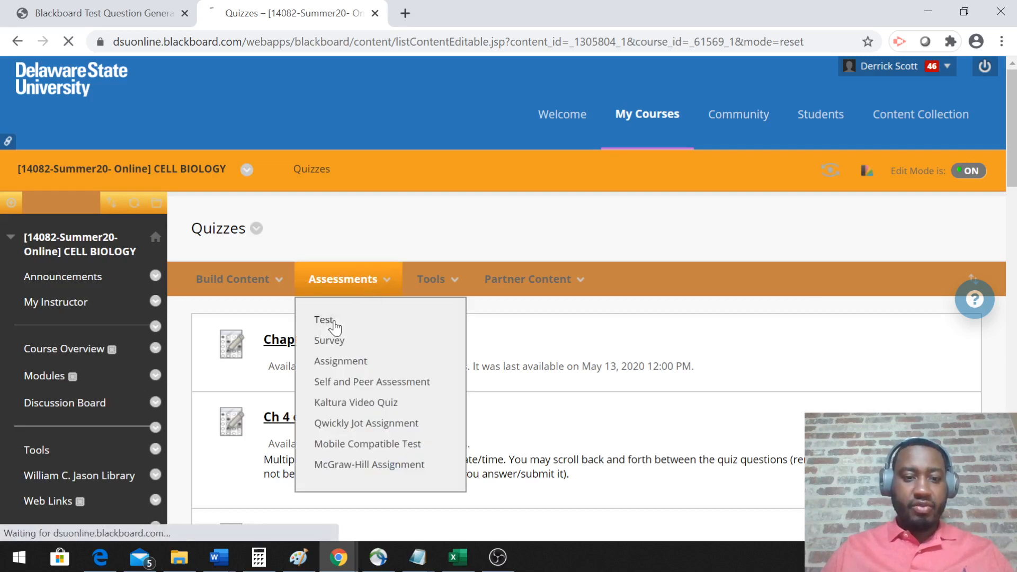
{"action": "scroll", "coordinate": [489, 324], "scroll_direction": "down", "scroll_amount": 4}
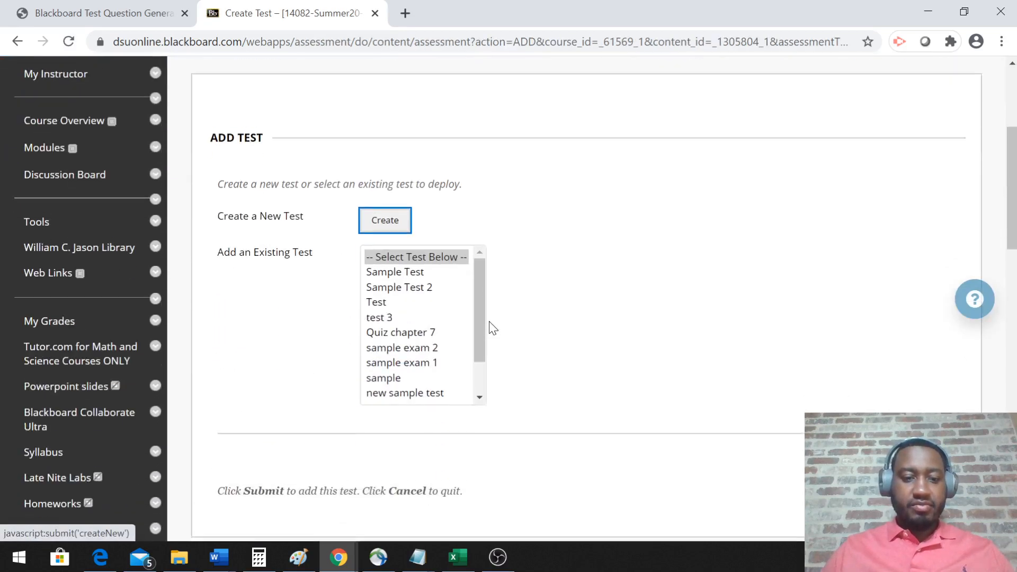
{"action": "left_click_drag", "start_coordinate": [480, 286], "coordinate": [481, 337]}
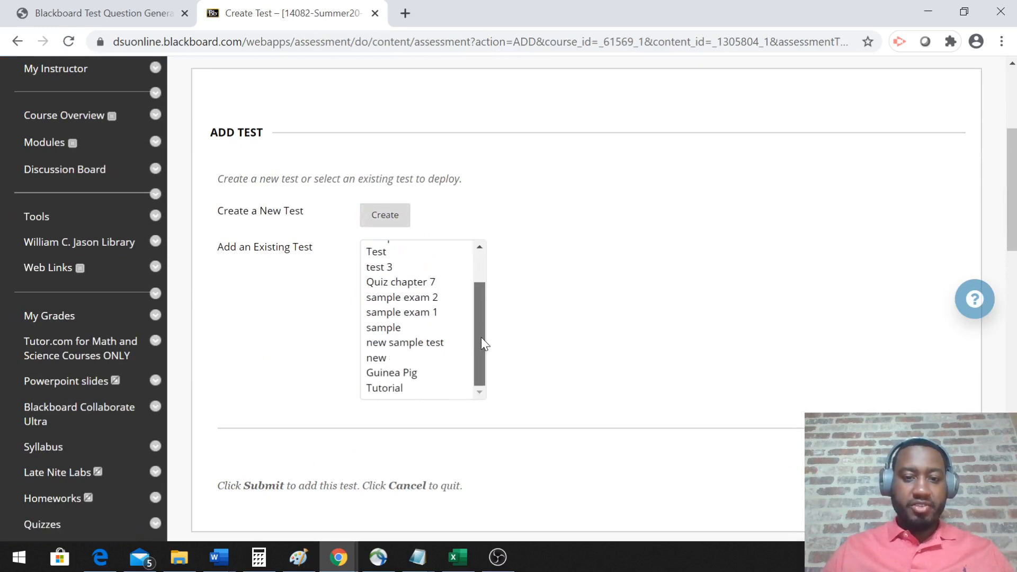
{"action": "left_click", "coordinate": [386, 389]}
{"action": "left_click", "coordinate": [937, 485]}
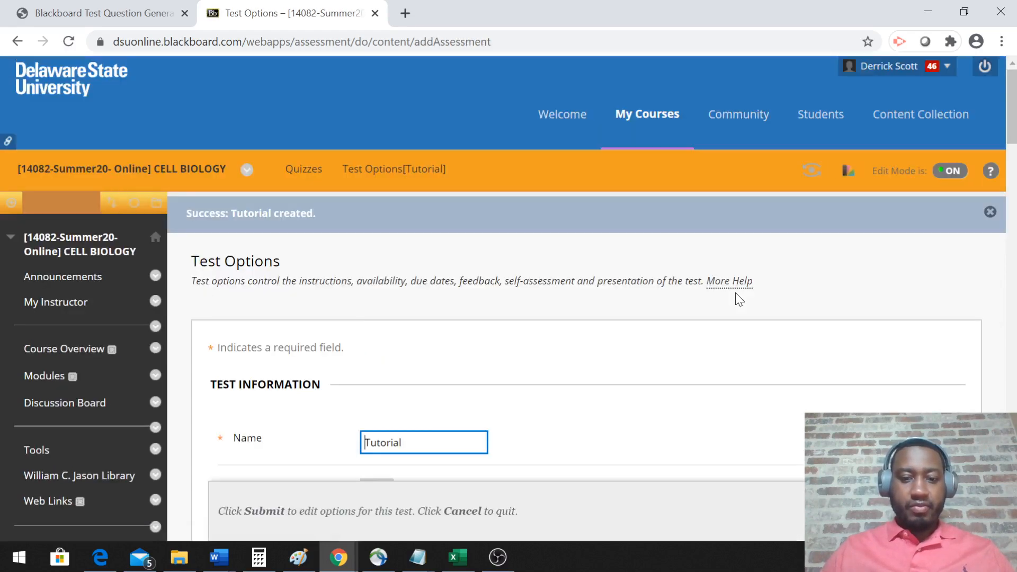
Step: Review the Tutorial test's description, availability, due date, self-assessment, results and presentation options, and submit them with the default settings
{"action": "scroll", "coordinate": [738, 299], "scroll_direction": "down", "scroll_amount": 3}
{"action": "scroll", "coordinate": [739, 299], "scroll_direction": "down", "scroll_amount": 3}
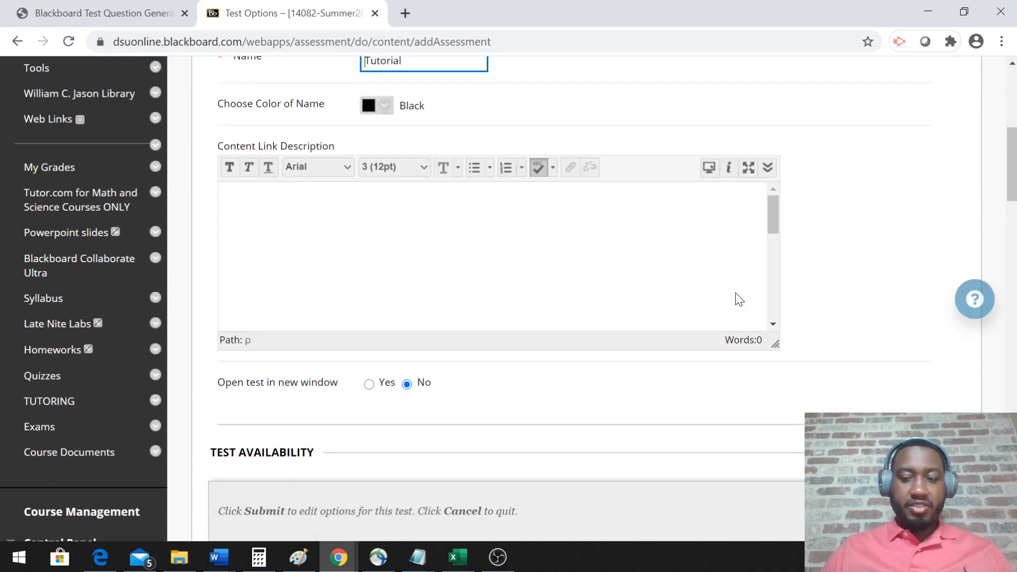
{"action": "scroll", "coordinate": [864, 212], "scroll_direction": "down", "scroll_amount": 6}
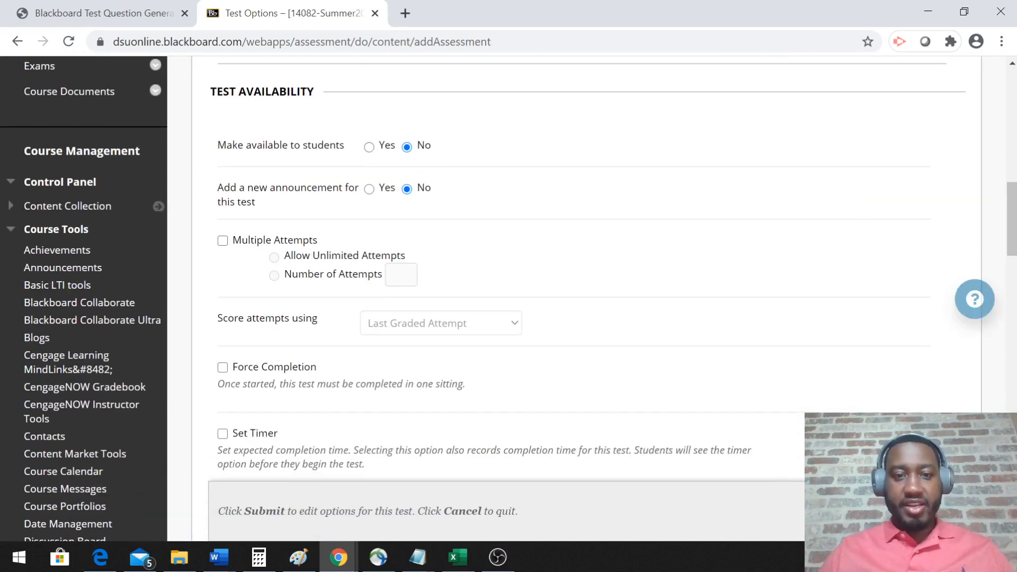
{"action": "scroll", "coordinate": [480, 193], "scroll_direction": "down", "scroll_amount": 1}
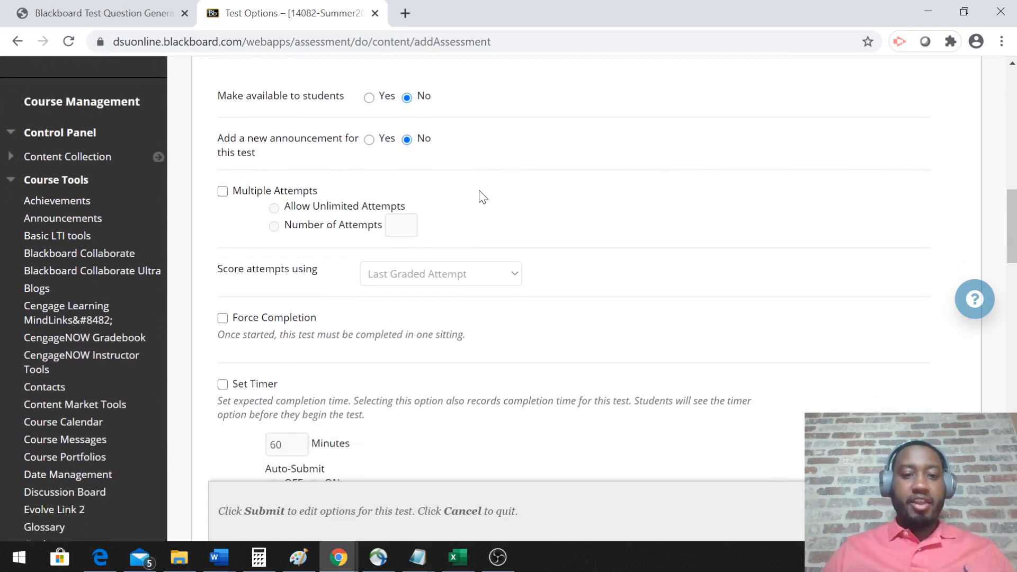
{"action": "scroll", "coordinate": [479, 195], "scroll_direction": "down", "scroll_amount": 1}
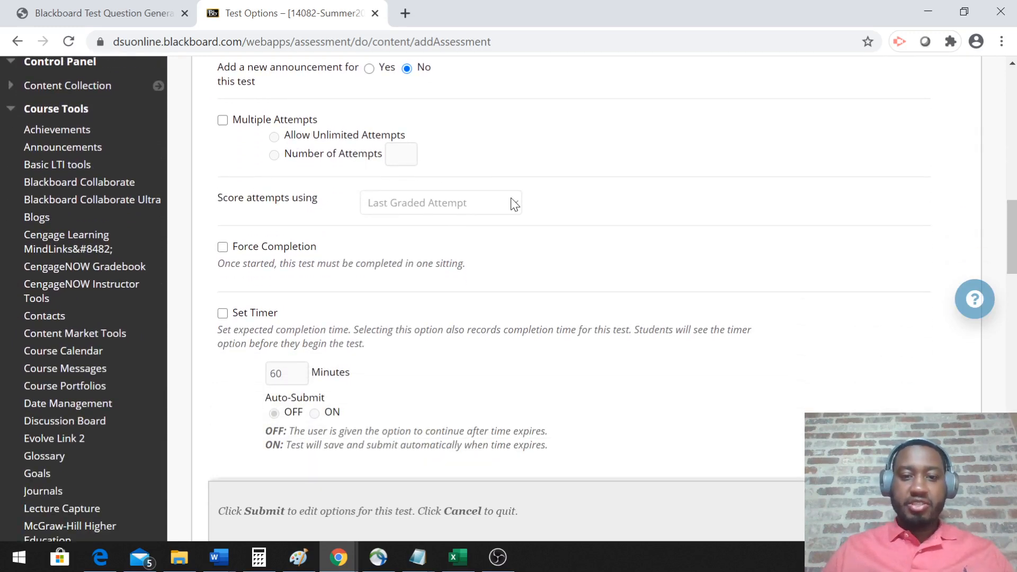
{"action": "scroll", "coordinate": [510, 198], "scroll_direction": "down", "scroll_amount": 2}
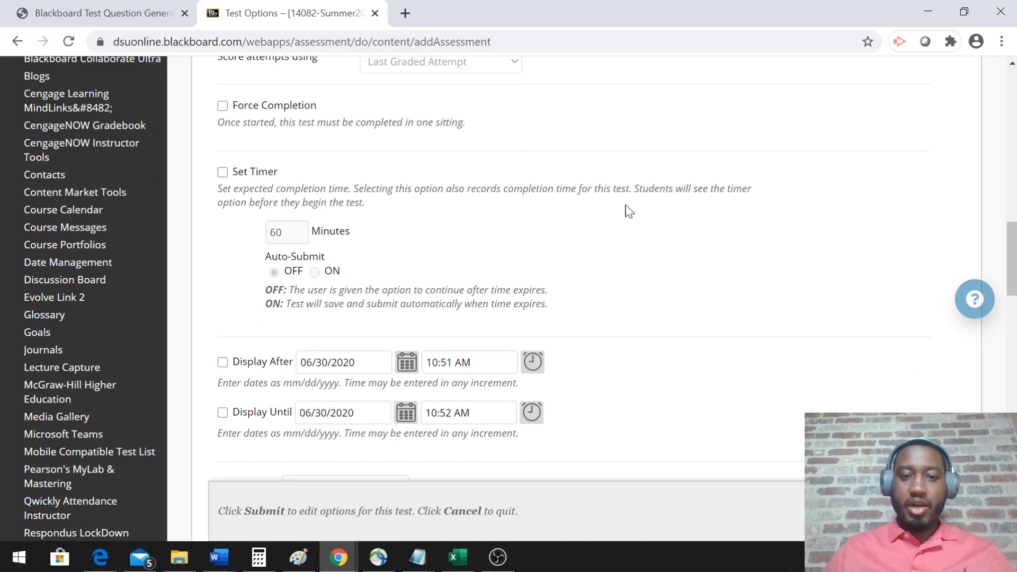
{"action": "scroll", "coordinate": [628, 210], "scroll_direction": "down", "scroll_amount": 4}
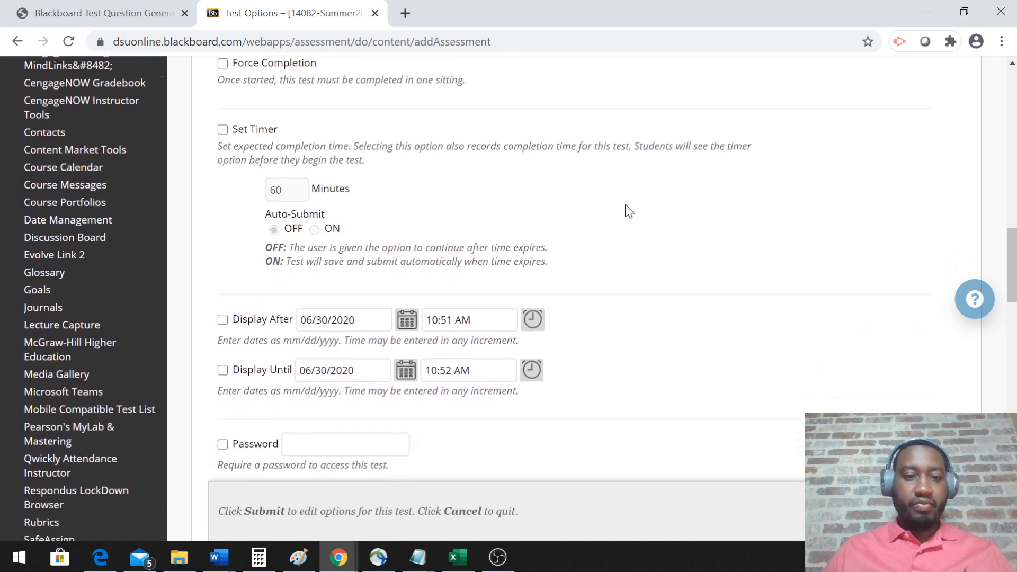
{"action": "scroll", "coordinate": [628, 211], "scroll_direction": "down", "scroll_amount": 3}
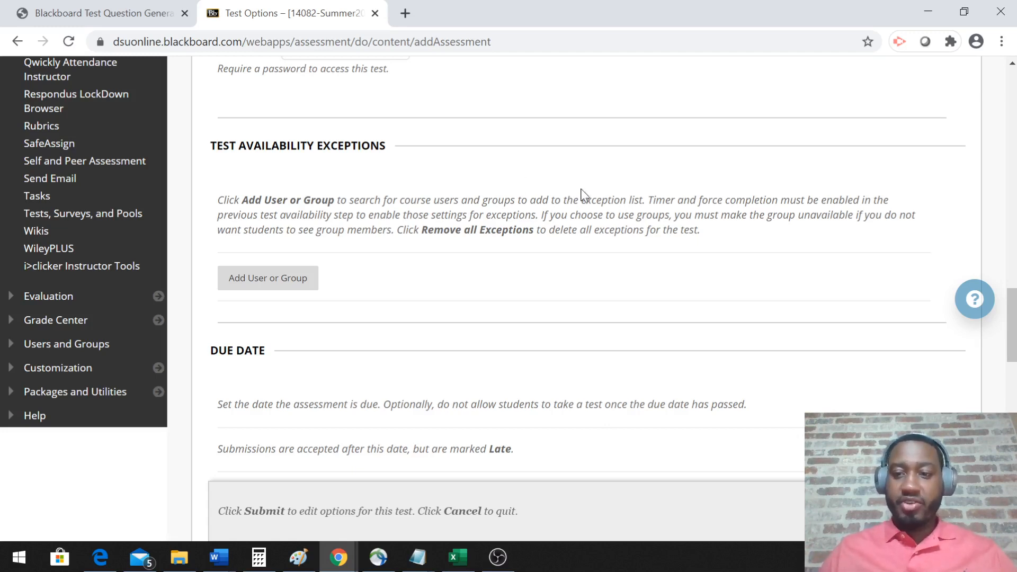
{"action": "scroll", "coordinate": [582, 196], "scroll_direction": "down", "scroll_amount": 1}
{"action": "scroll", "coordinate": [598, 201], "scroll_direction": "down", "scroll_amount": 5}
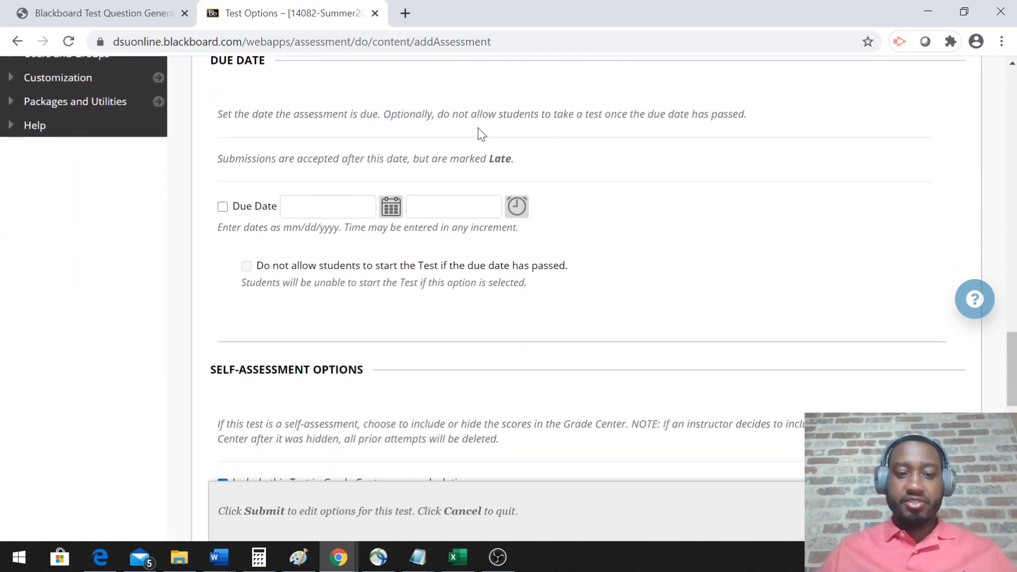
{"action": "scroll", "coordinate": [478, 129], "scroll_direction": "down", "scroll_amount": 7}
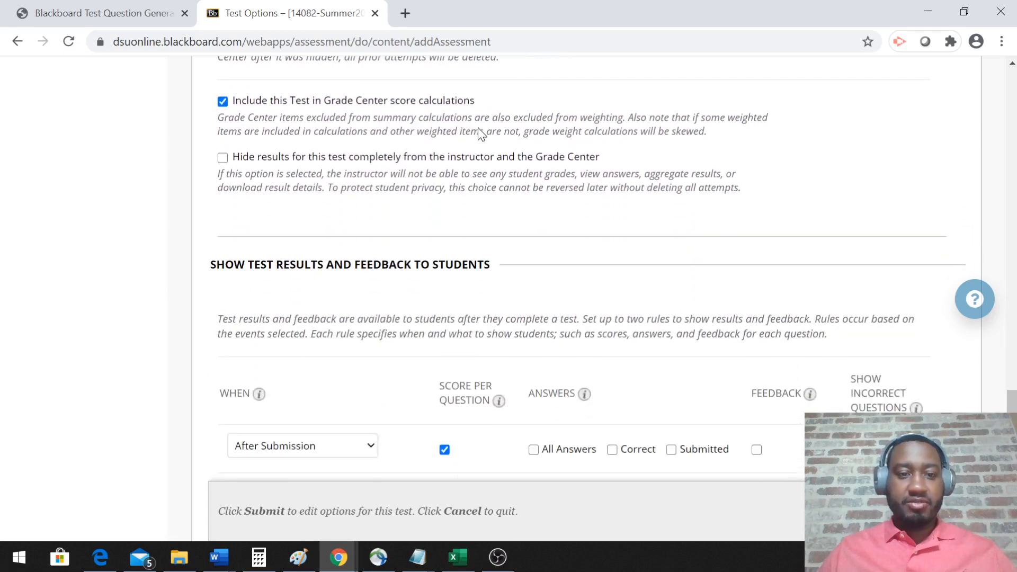
{"action": "scroll", "coordinate": [479, 134], "scroll_direction": "down", "scroll_amount": 8}
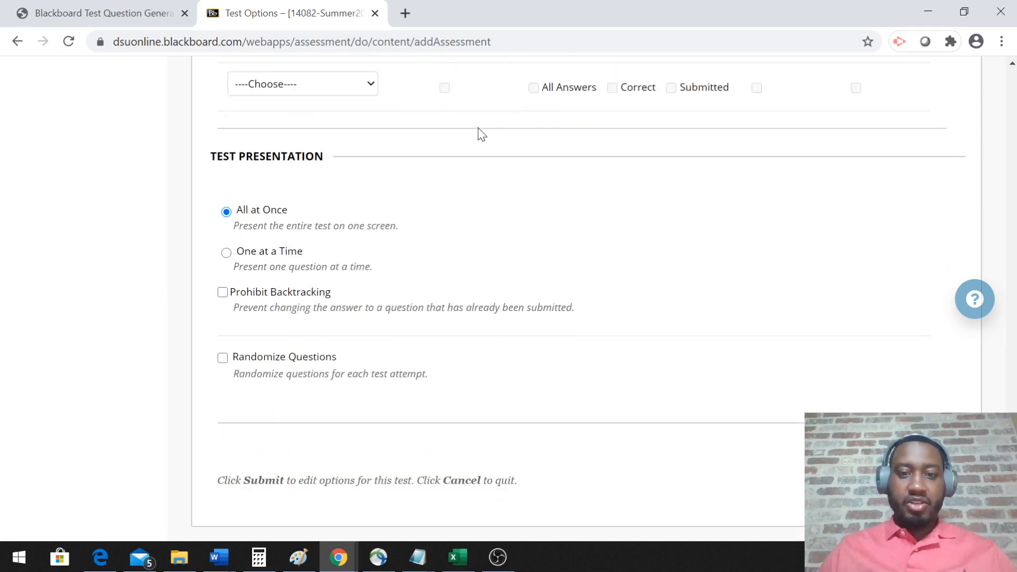
{"action": "scroll", "coordinate": [481, 134], "scroll_direction": "up", "scroll_amount": 4}
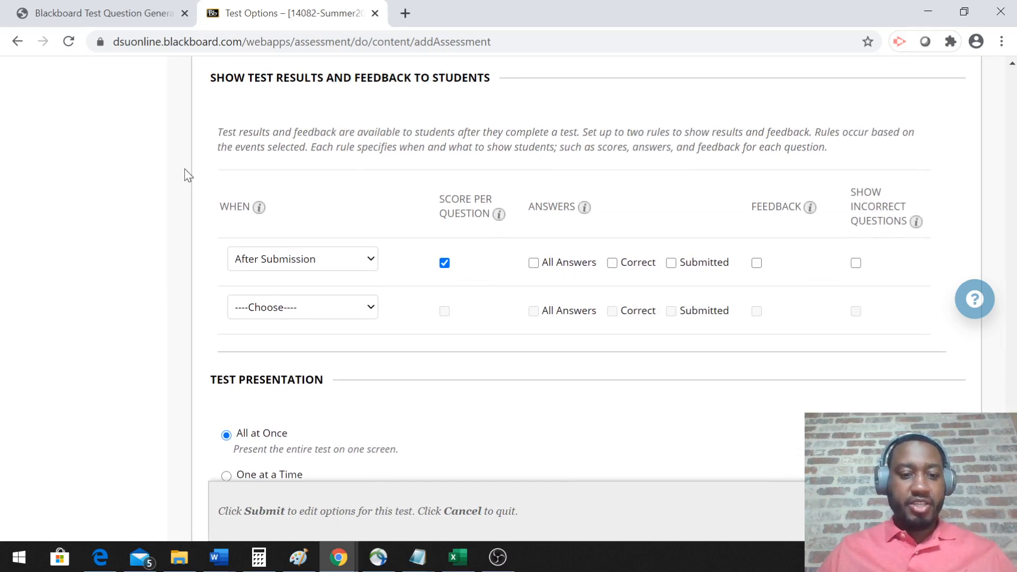
{"action": "scroll", "coordinate": [185, 171], "scroll_direction": "down", "scroll_amount": 4}
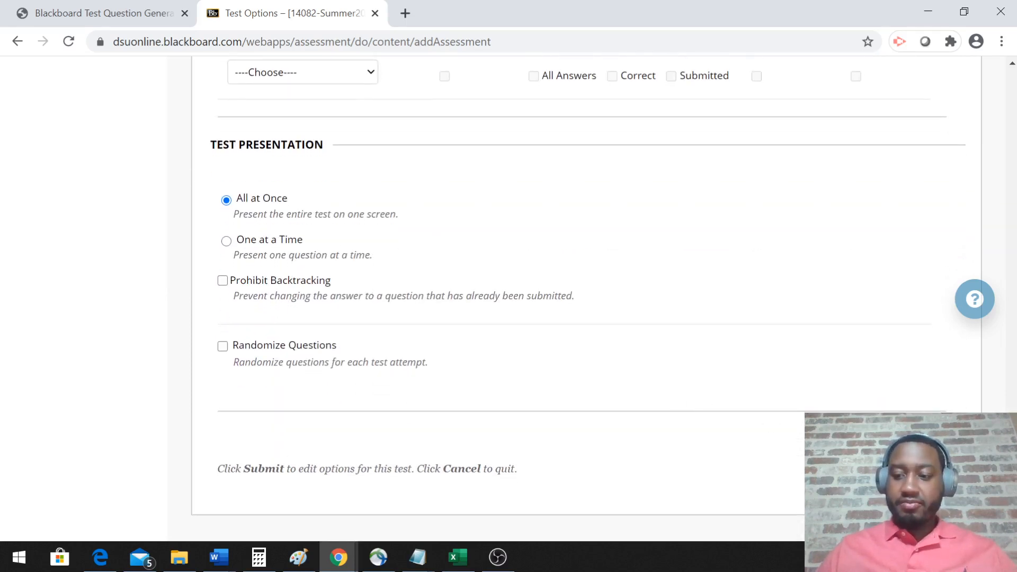
{"action": "left_click", "coordinate": [920, 469]}
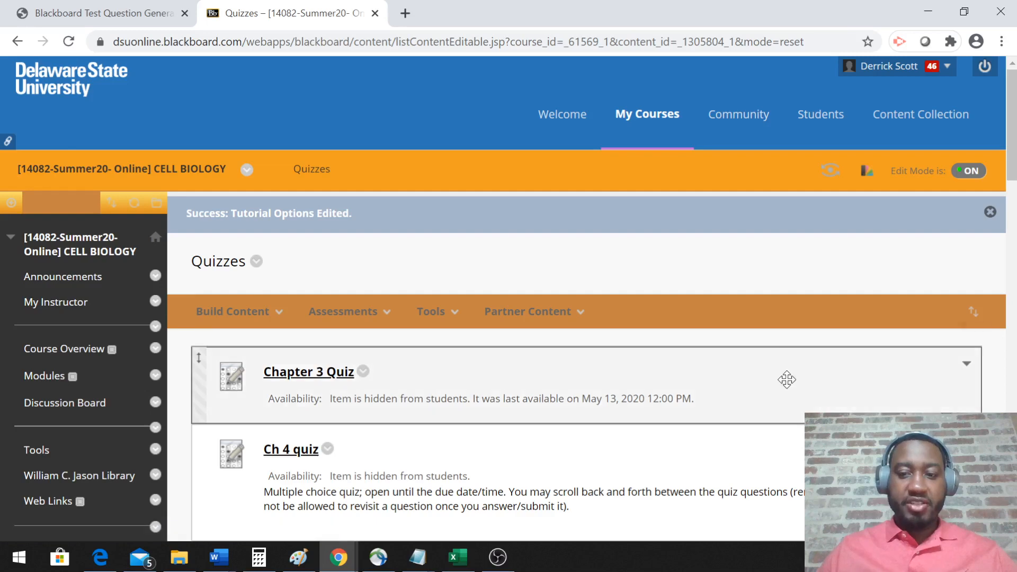
Step: Reopen the test options of the Tutorial entry in the Quizzes area and examine its test information and availability settings
{"action": "scroll", "coordinate": [785, 381], "scroll_direction": "down", "scroll_amount": 10}
{"action": "scroll", "coordinate": [786, 381], "scroll_direction": "down", "scroll_amount": 15}
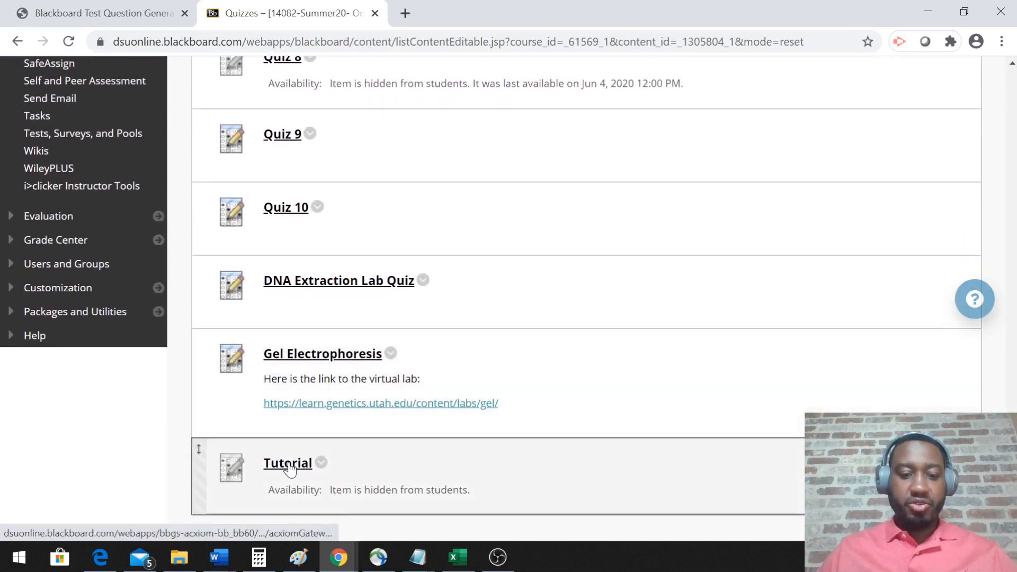
{"action": "left_click", "coordinate": [321, 463]}
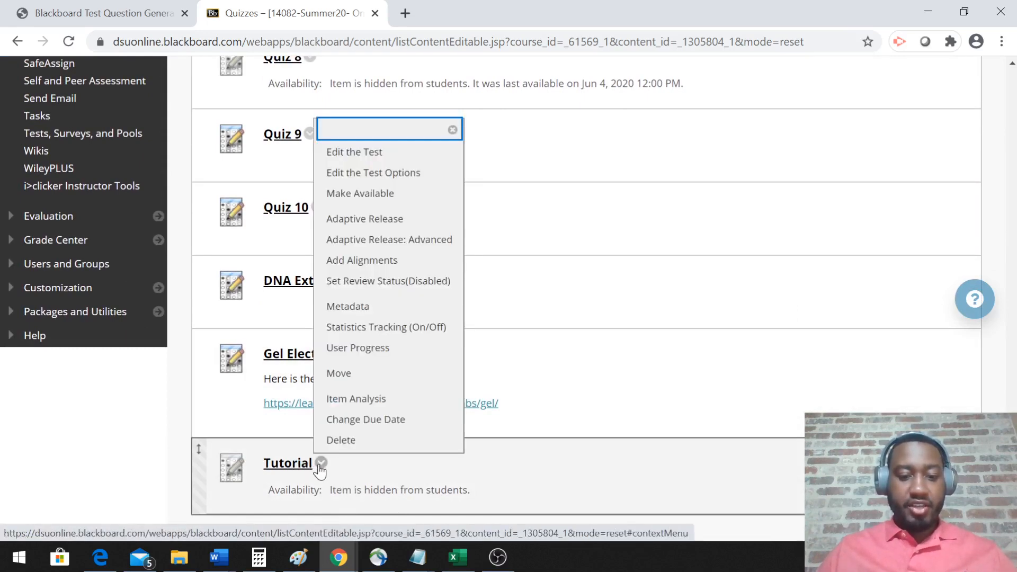
{"action": "left_click", "coordinate": [417, 171]}
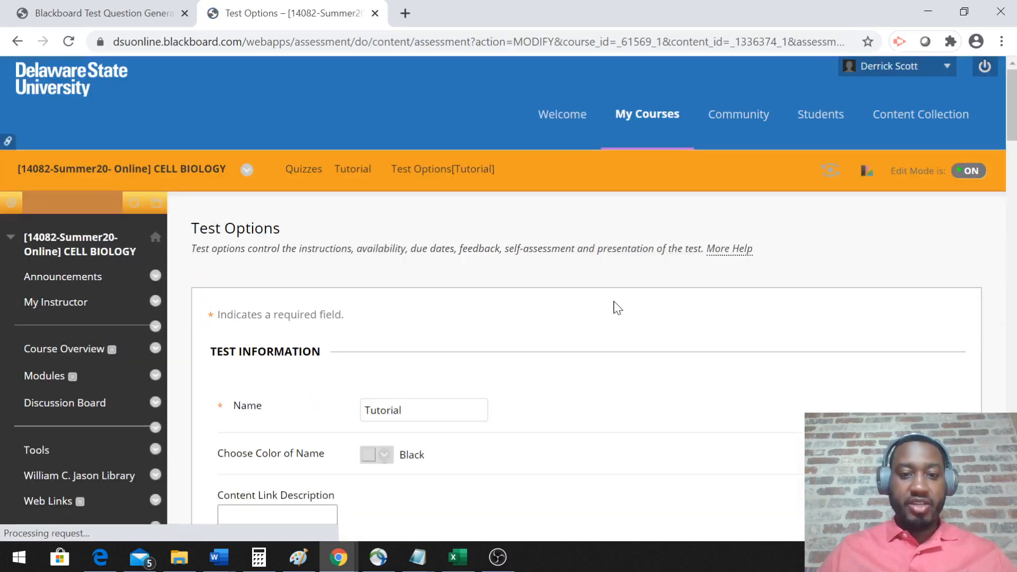
{"action": "scroll", "coordinate": [617, 307], "scroll_direction": "down", "scroll_amount": 15}
{"action": "scroll", "coordinate": [617, 307], "scroll_direction": "up", "scroll_amount": 4}
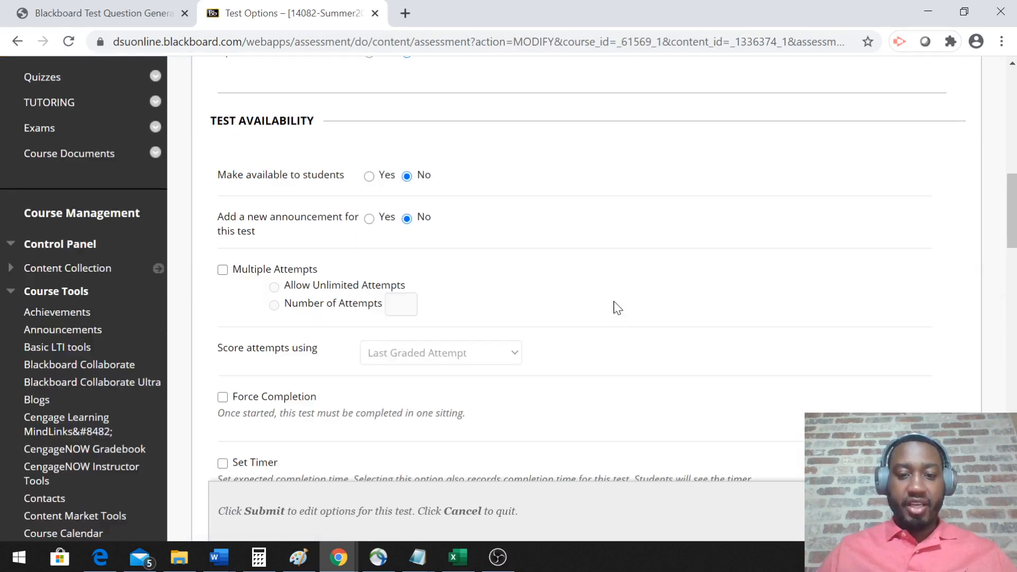
{"action": "scroll", "coordinate": [617, 307], "scroll_direction": "up", "scroll_amount": 3}
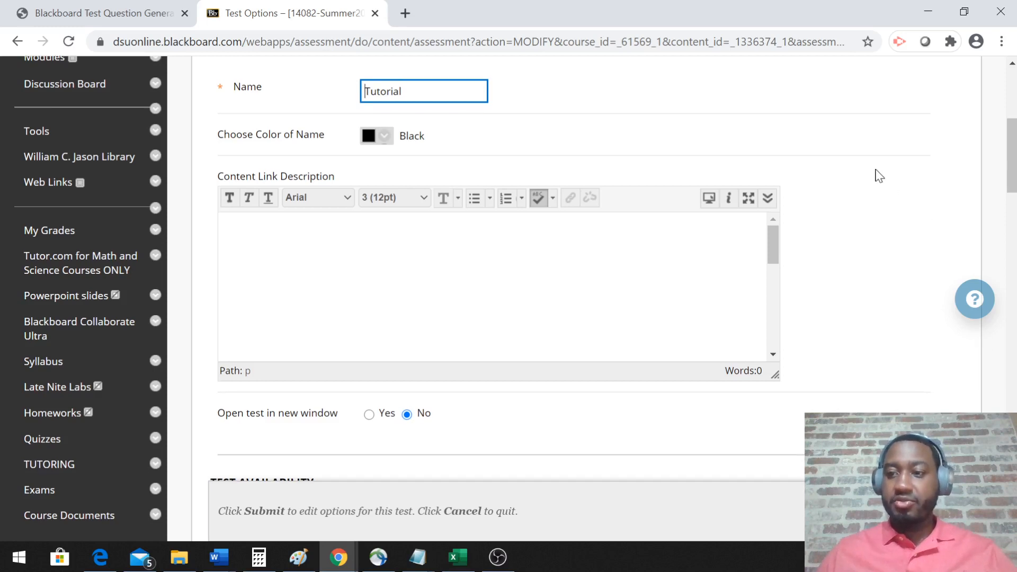
{"action": "scroll", "coordinate": [878, 176], "scroll_direction": "down", "scroll_amount": 2}
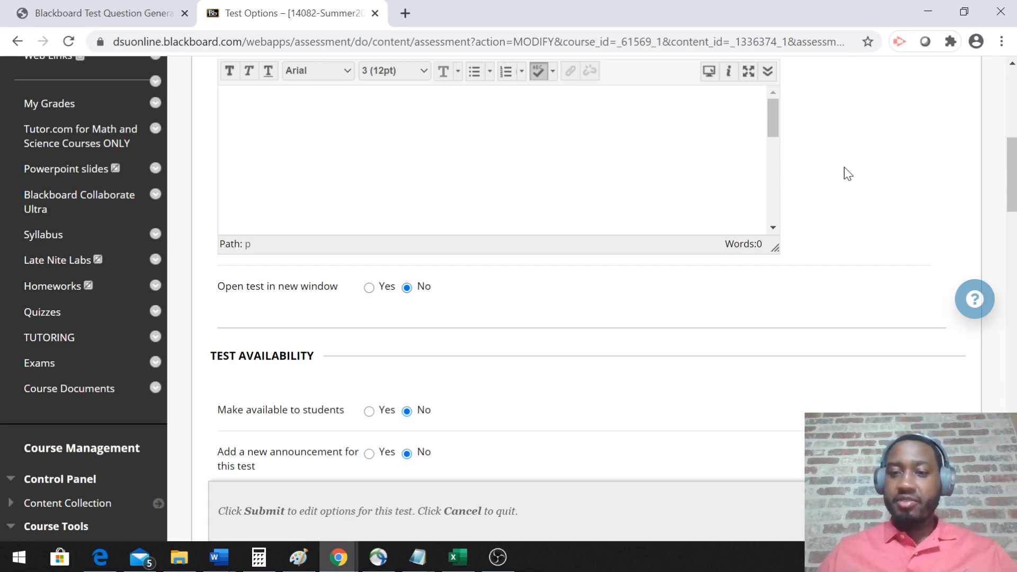
{"action": "left_click", "coordinate": [498, 560]}
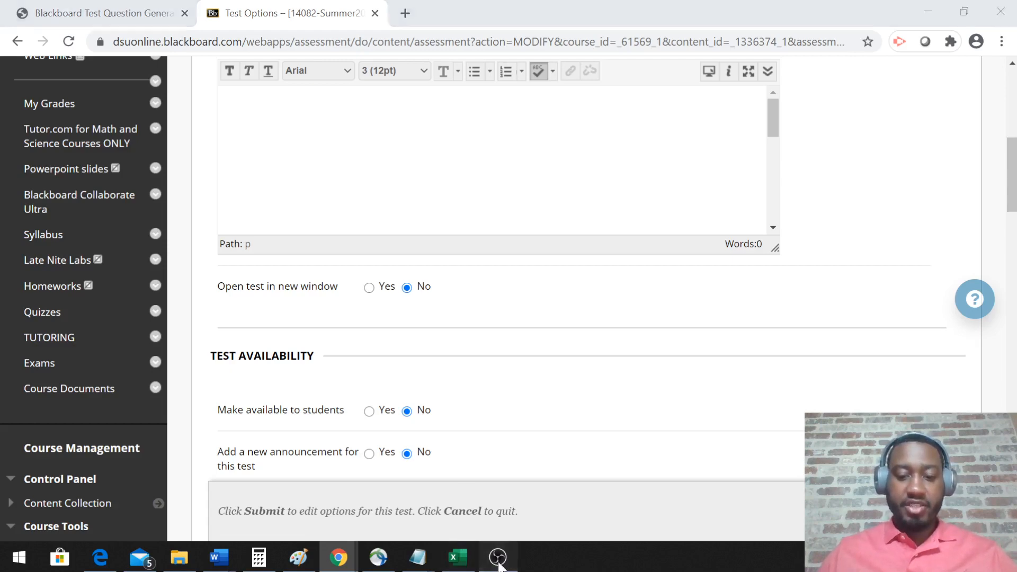